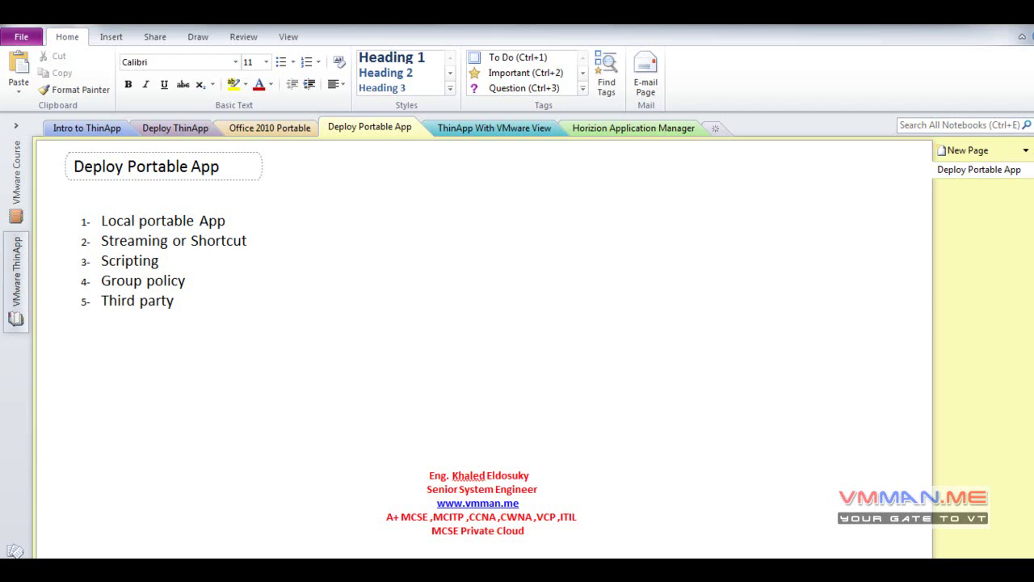
Switch to the 192.168.1.200 remote desktop and go up from bin to the Portable App folder to examine its files.
mouse_move(258, 570)
click(340, 507)
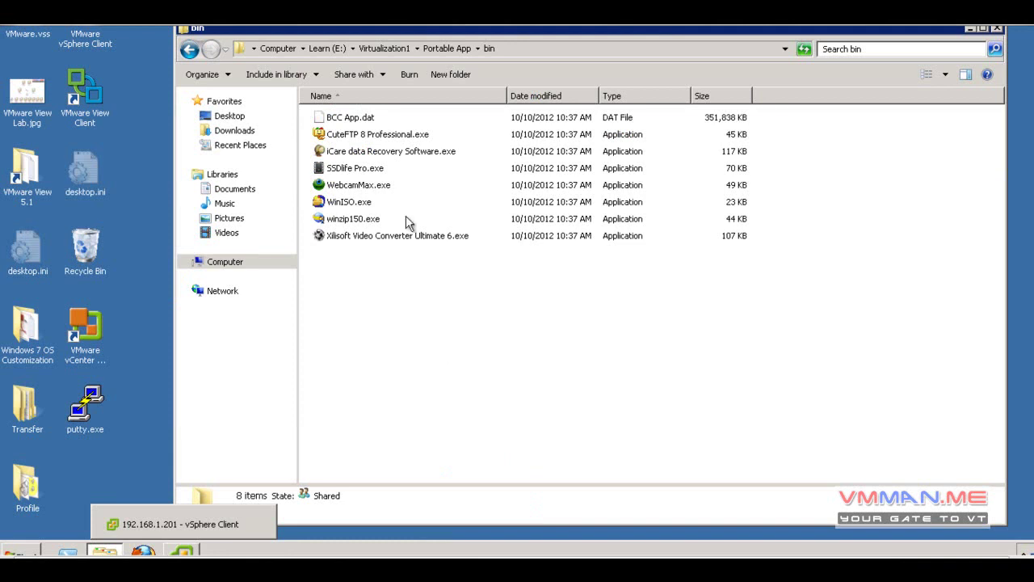
click(440, 50)
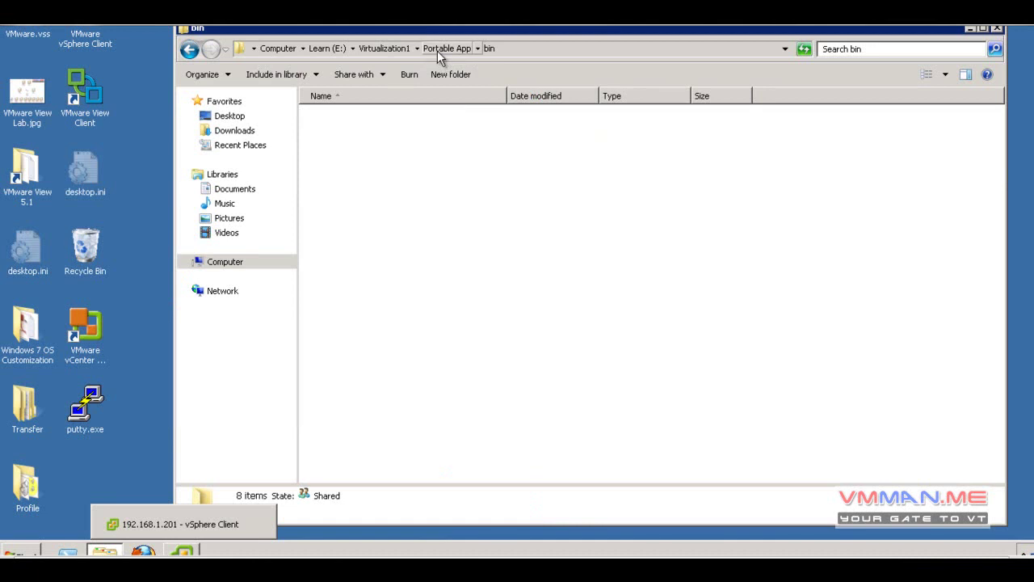
click(366, 139)
click(363, 155)
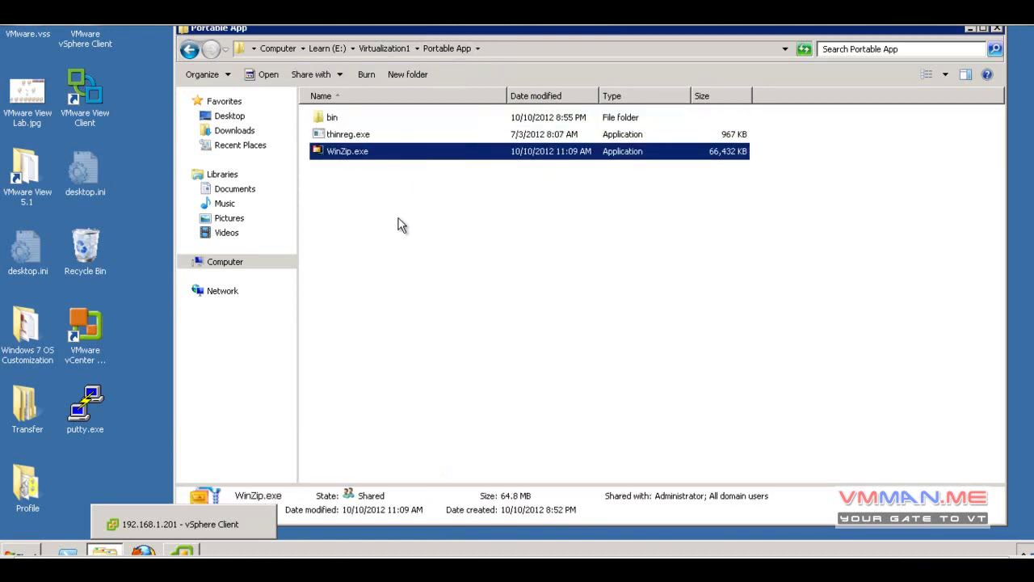
click(353, 212)
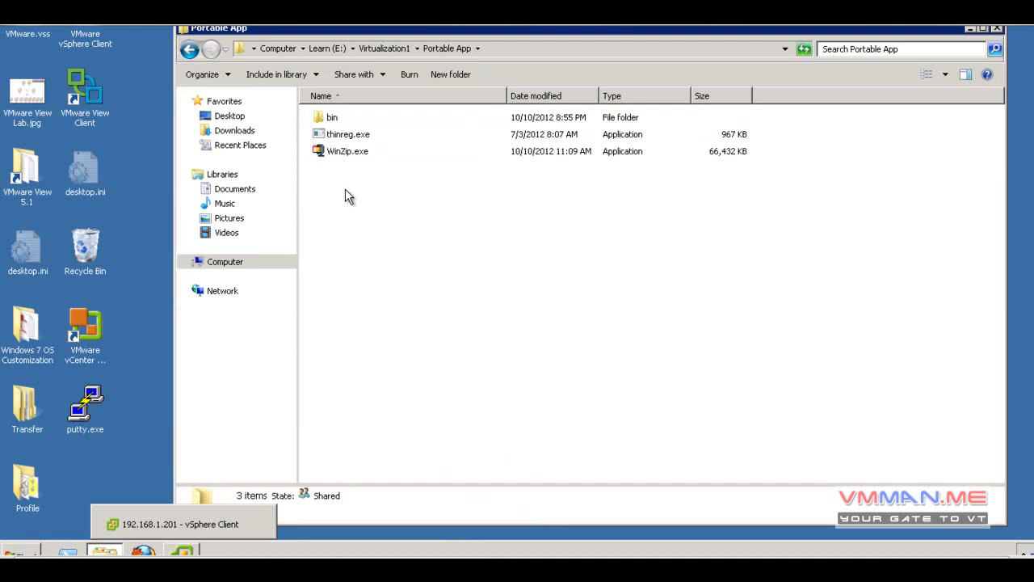
Open the bin folder and examine its portable application executables and the BCC App.dat file.
click(327, 121)
double_click(327, 121)
drag(389, 279, 389, 139)
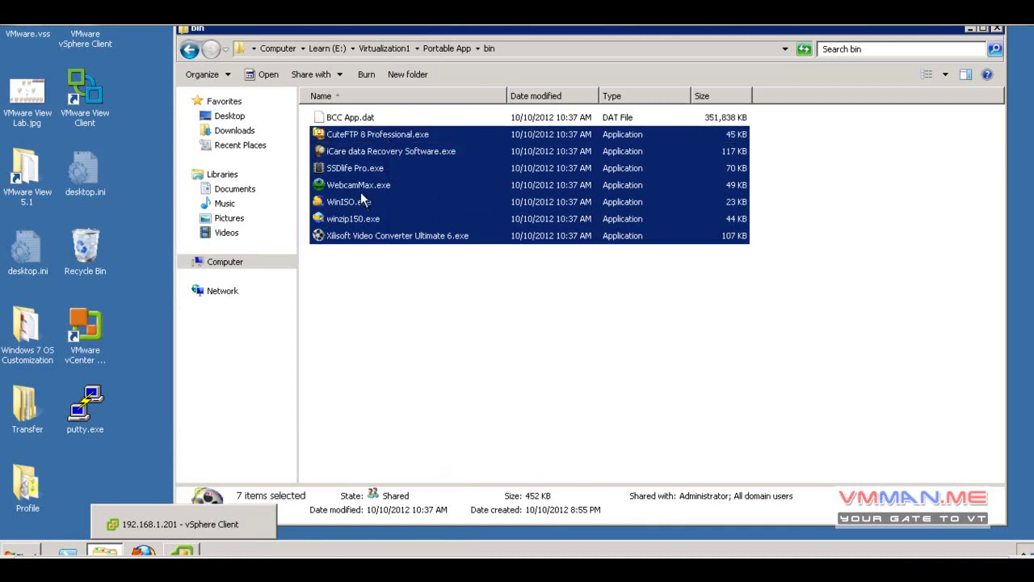
click(342, 121)
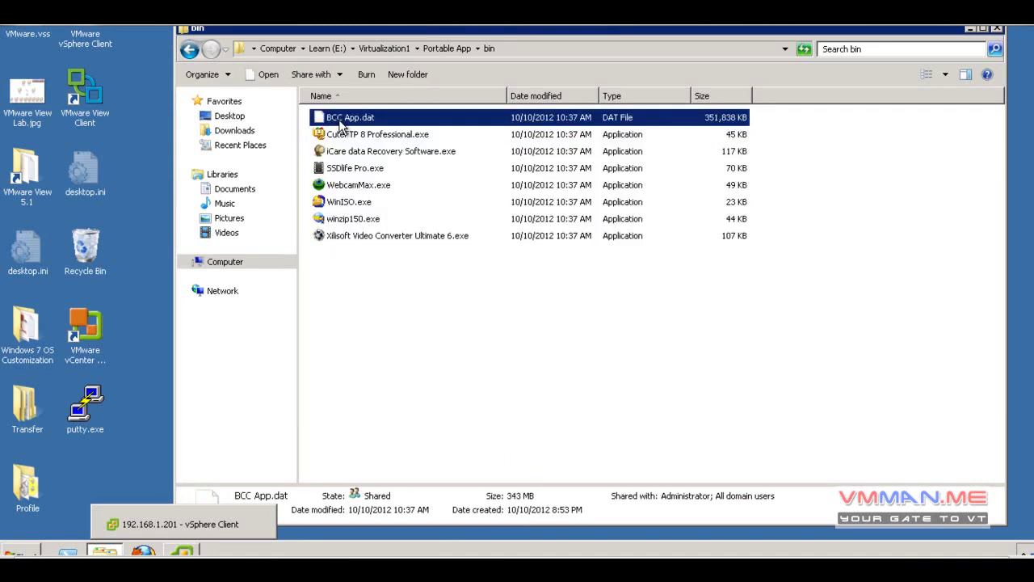
click(462, 311)
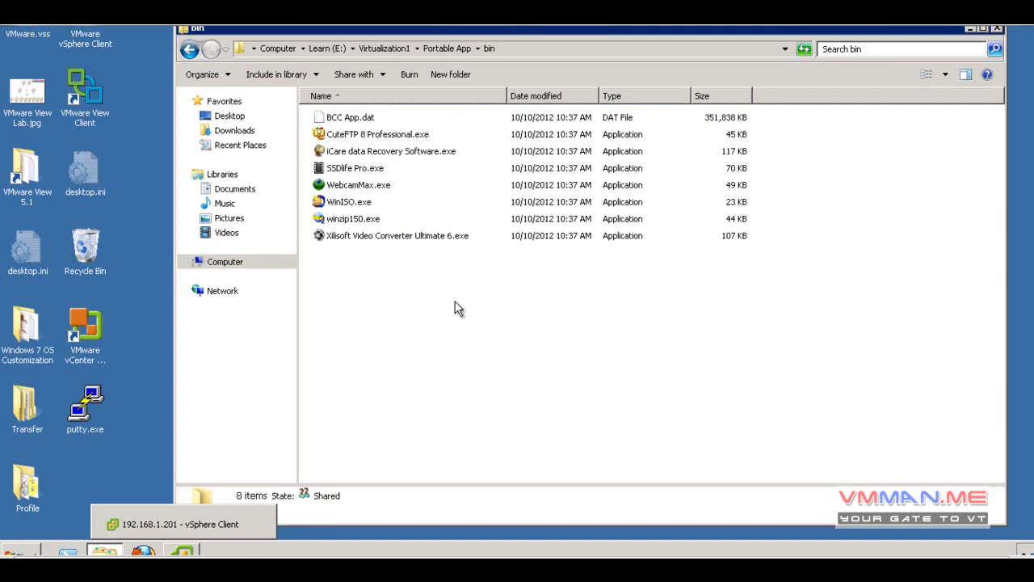
Launch CuteFTP 8 Professional.exe from the bin folder and bring the folder window back to the front.
double_click(363, 141)
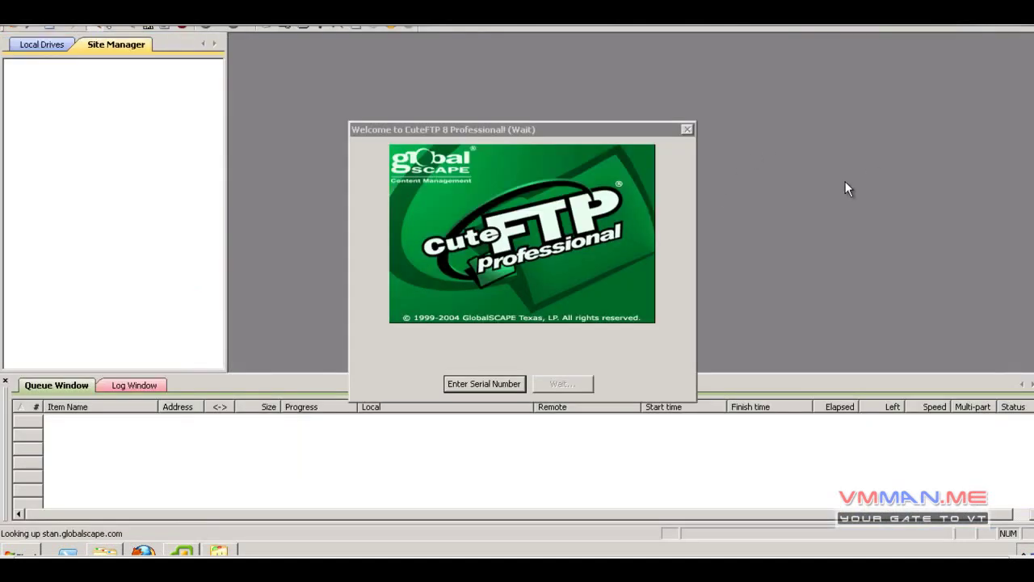
click(105, 551)
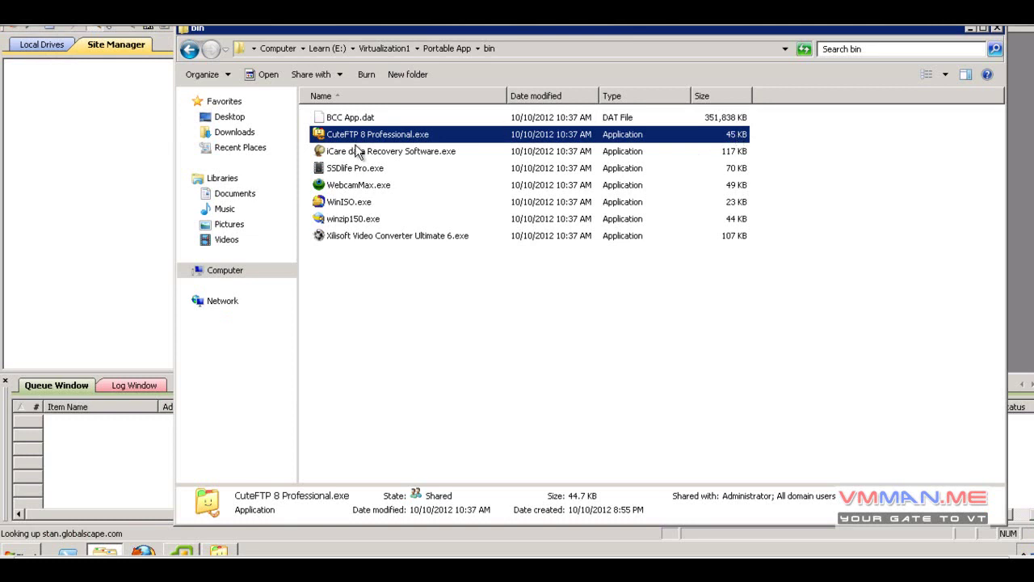
Compare the application executables, including CuteFTP 8 Professional.exe, with the BCC App.dat file in the bin folder.
key(Up)
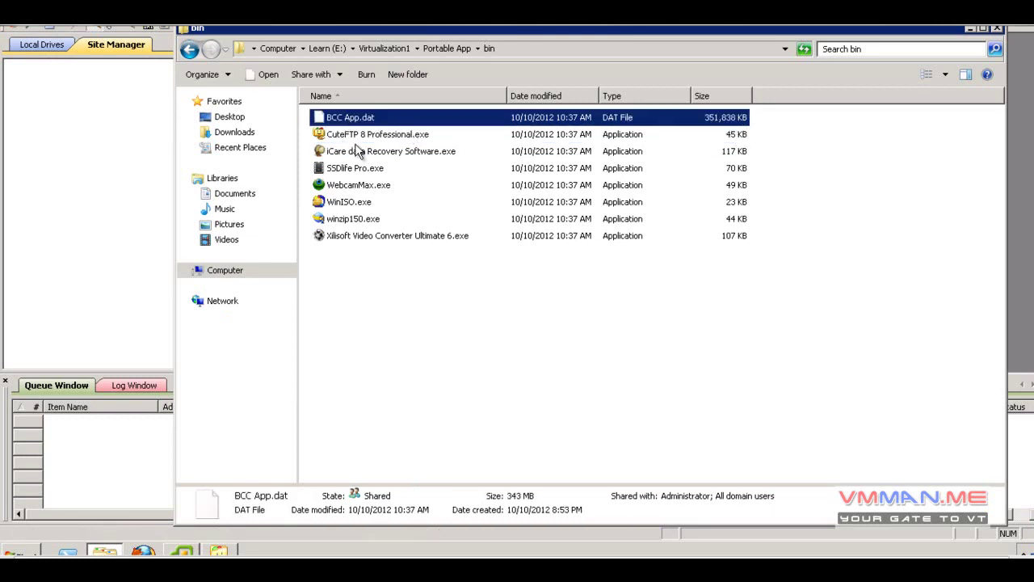
drag(404, 293, 355, 139)
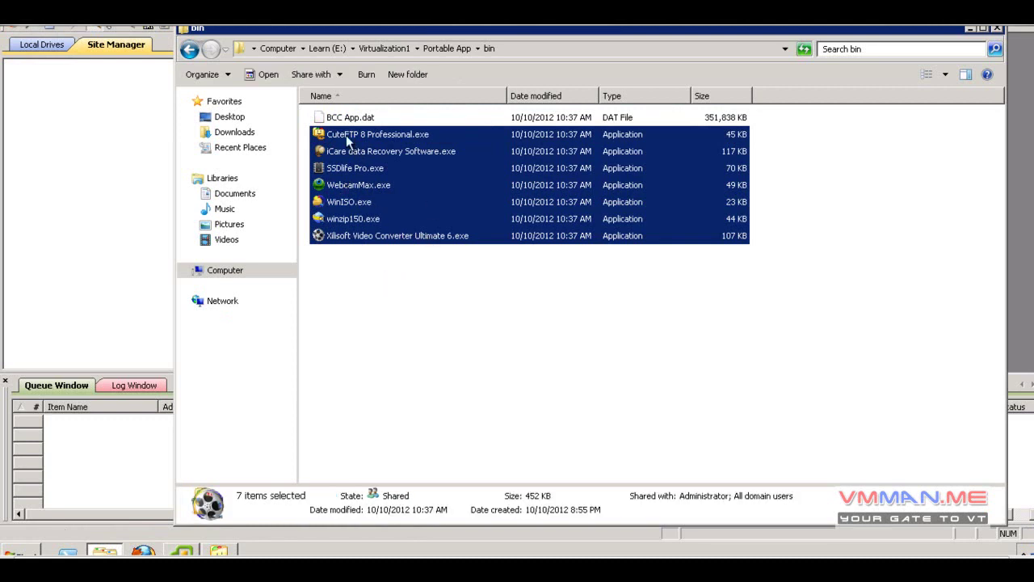
click(345, 117)
click(352, 139)
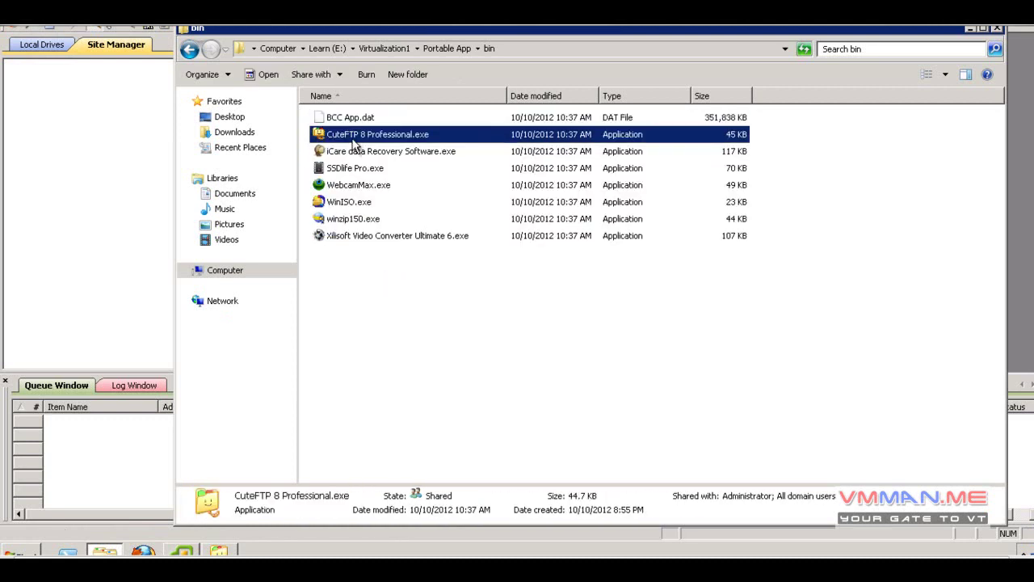
click(350, 119)
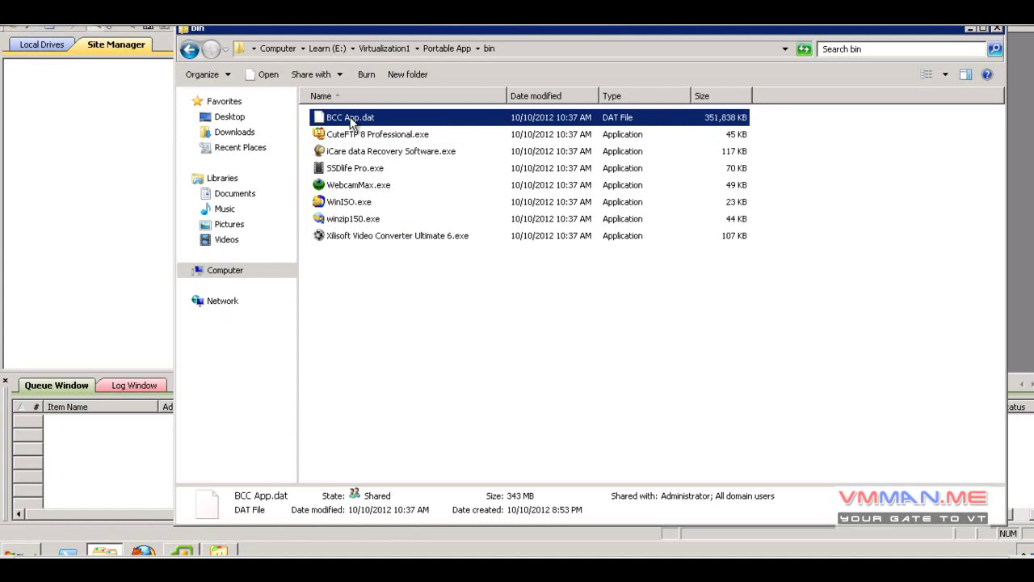
Return to CuteFTP and dismiss its welcome and Tip of the Day windows.
click(378, 294)
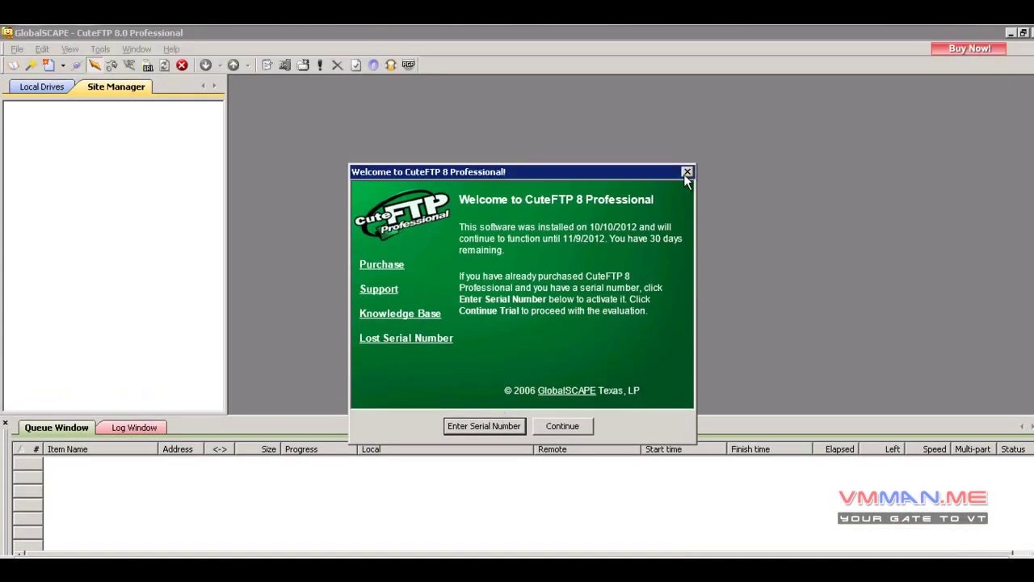
click(687, 172)
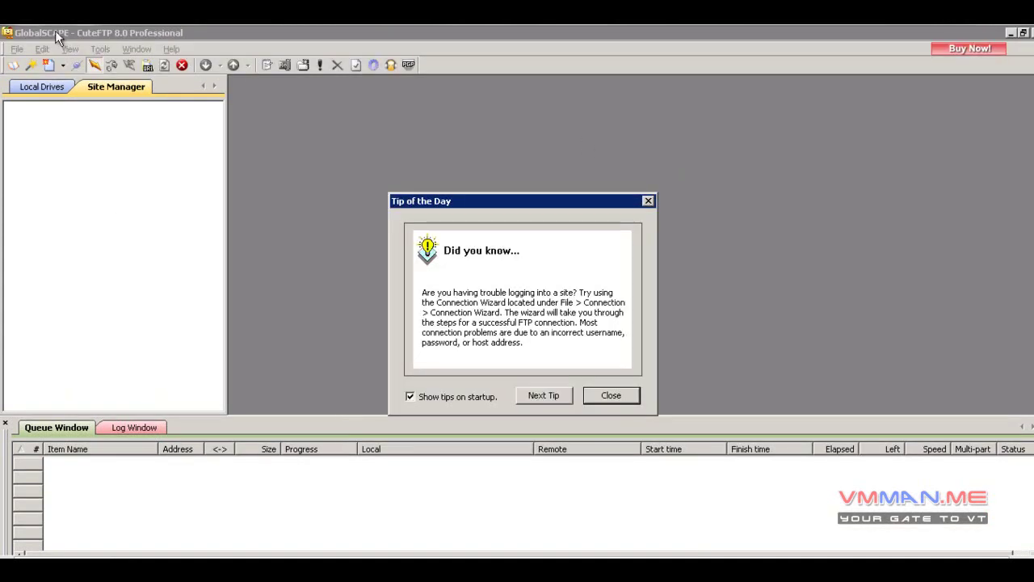
click(612, 396)
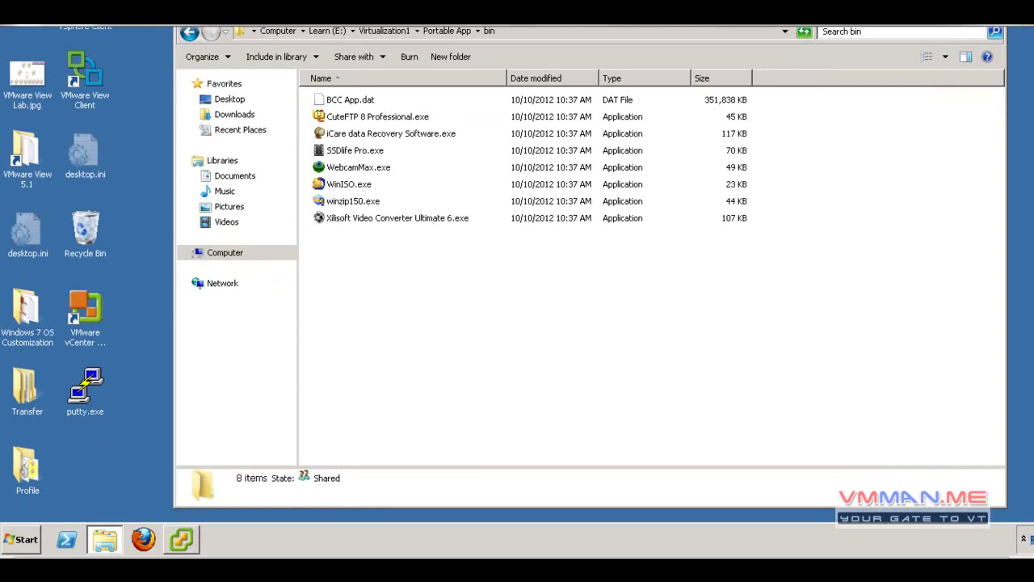
click(24, 543)
click(315, 479)
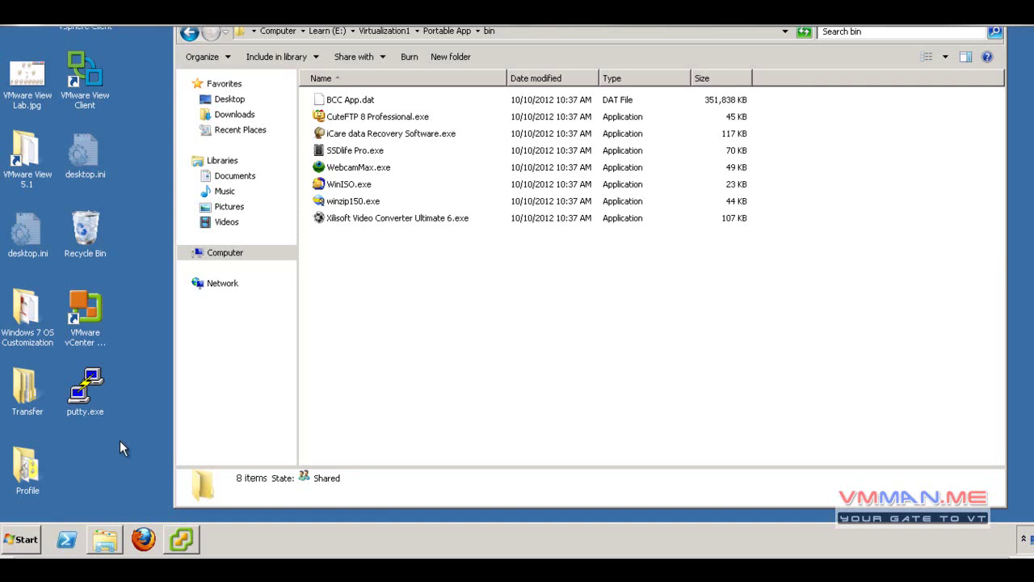
click(373, 307)
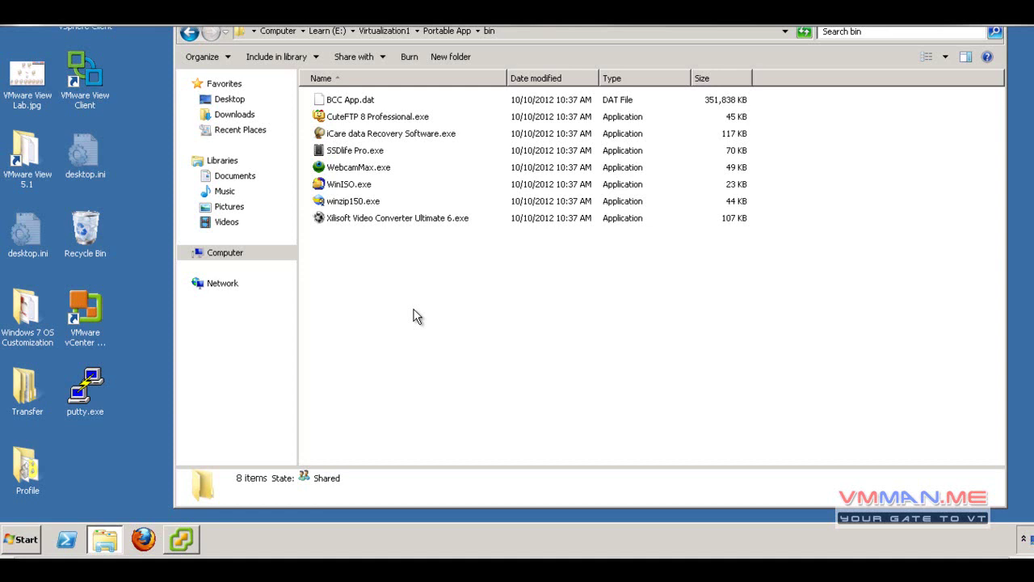
click(364, 118)
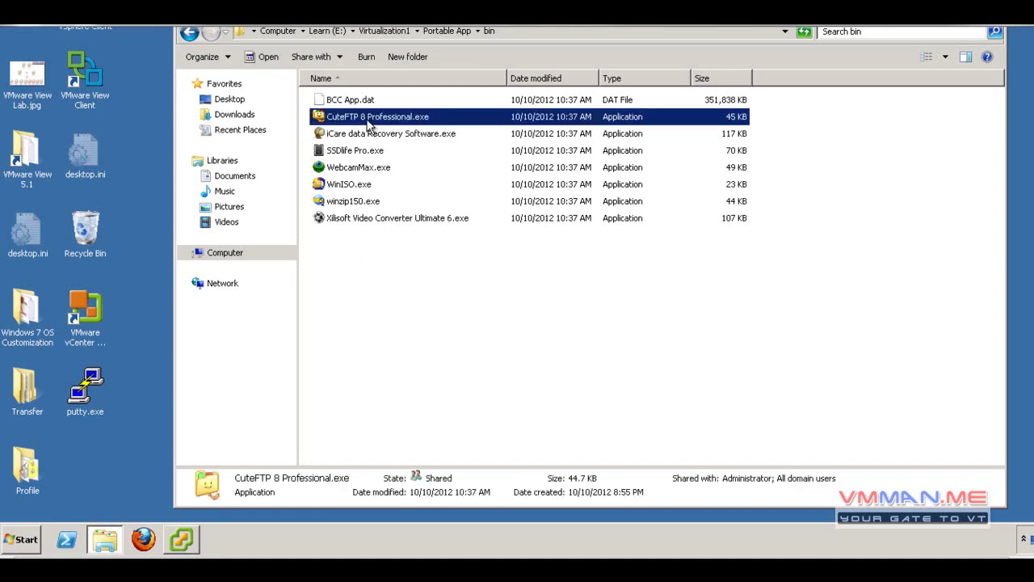
mouse_move(367, 121)
click(389, 283)
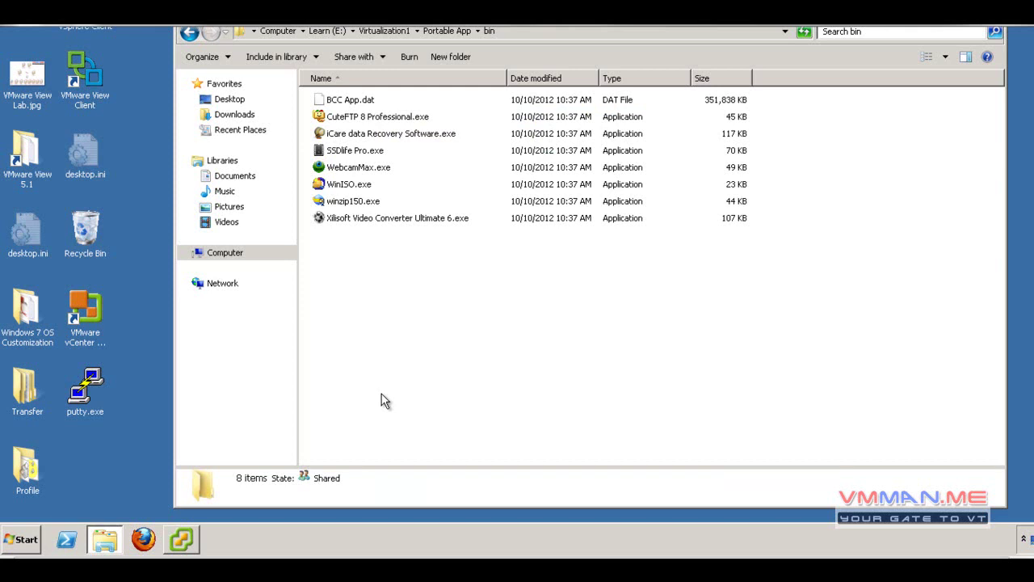
click(384, 134)
click(380, 302)
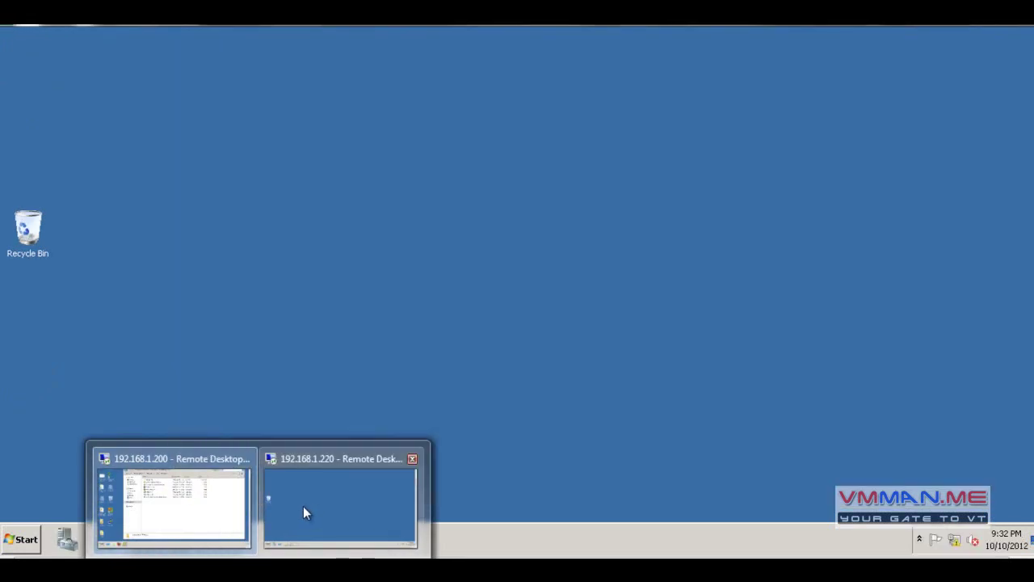
Switch to the 192.168.1.220 remote desktop and open the \\192.168.1.200 network location with the Run command.
click(303, 506)
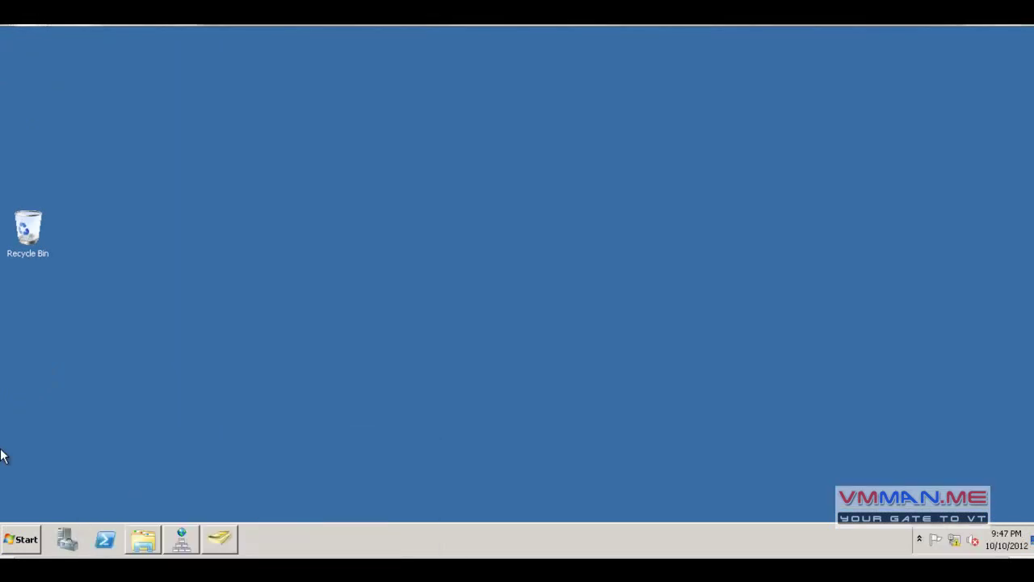
click(8, 536)
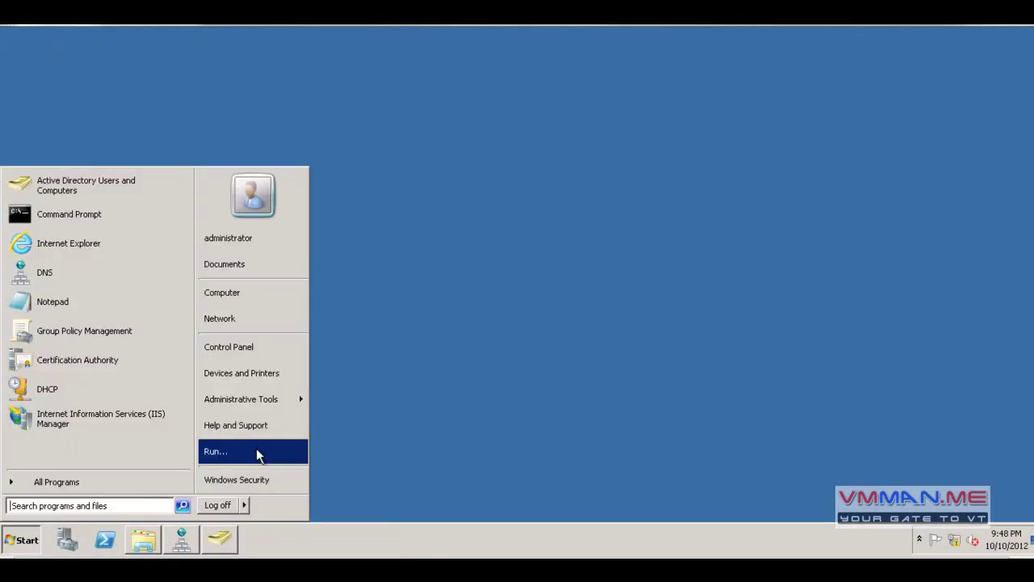
click(256, 451)
click(142, 492)
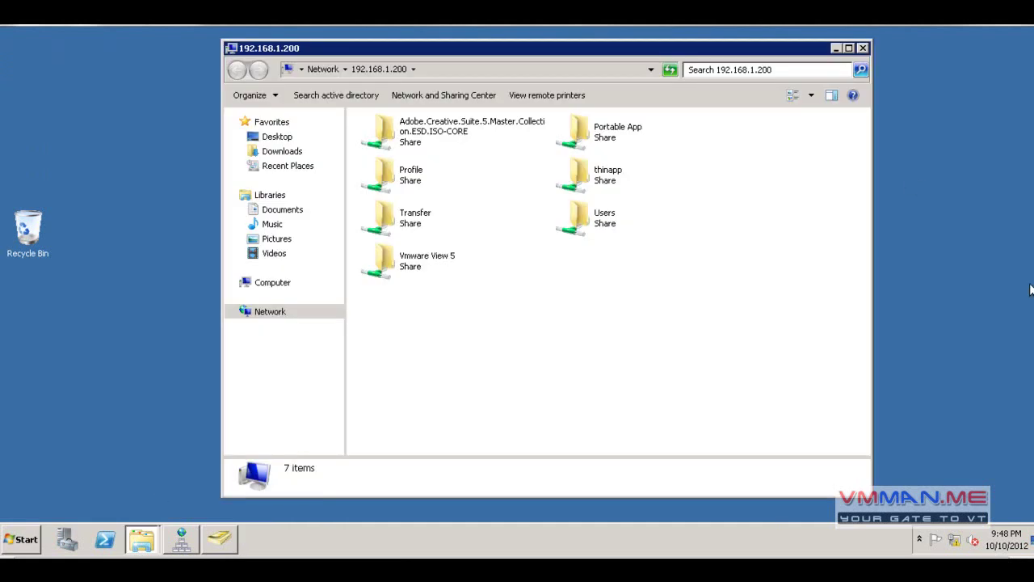
Open the Portable App share on 192.168.1.200 and go into its bin folder.
click(461, 71)
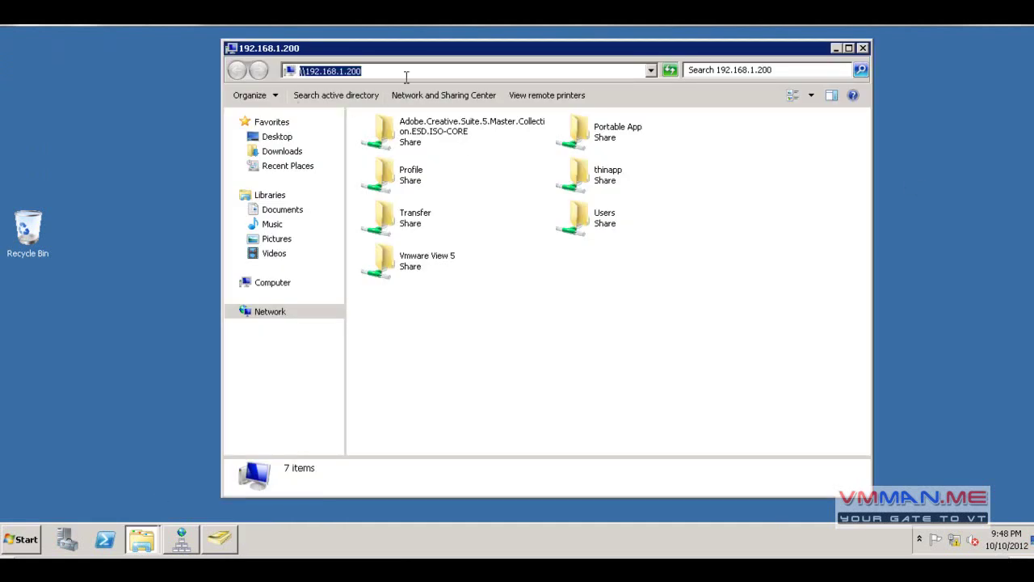
double_click(576, 132)
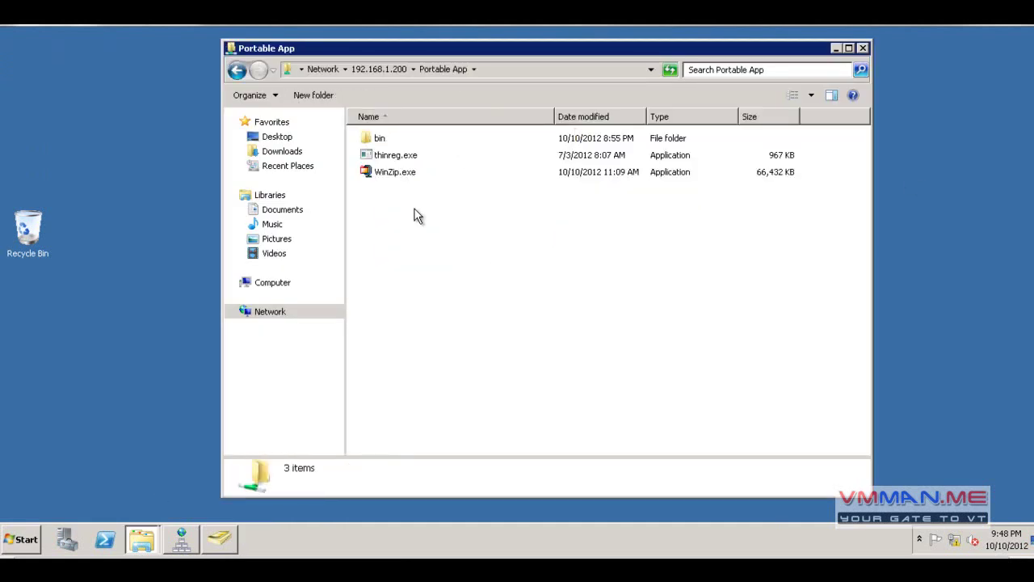
double_click(385, 138)
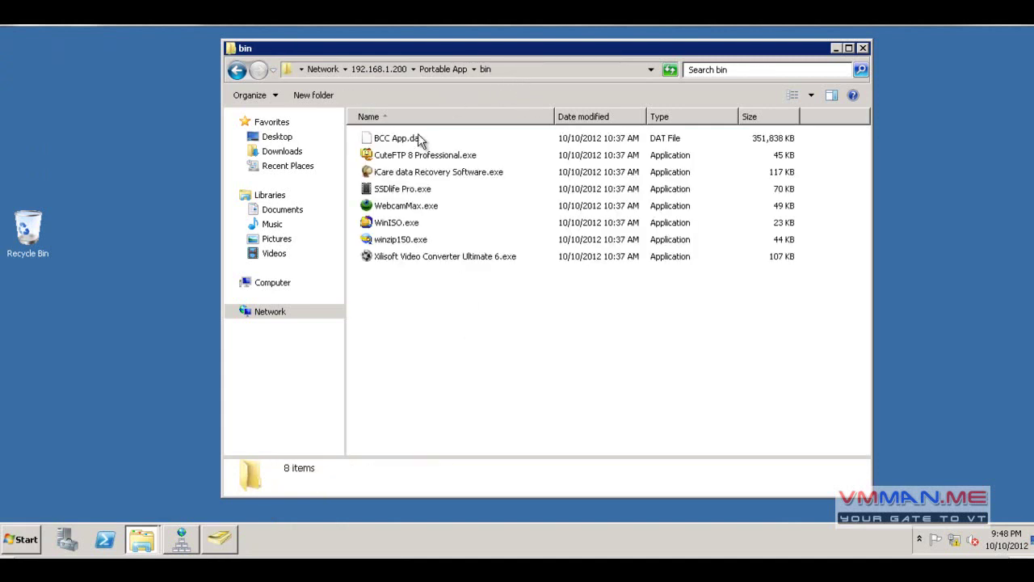
Run CuteFTP 8 Professional.exe directly from the network share and accept the unknown publisher security warning.
double_click(419, 156)
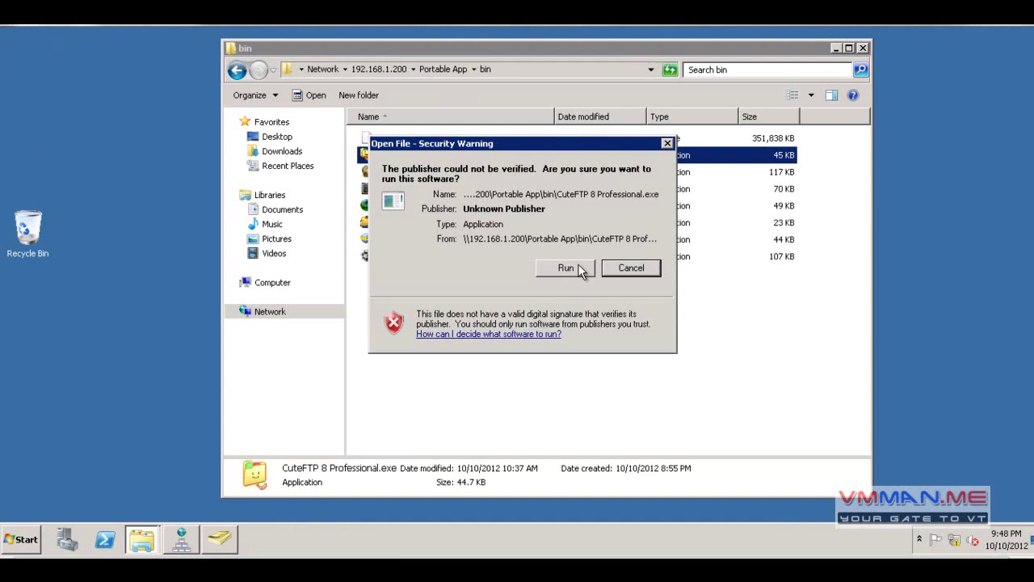
click(565, 267)
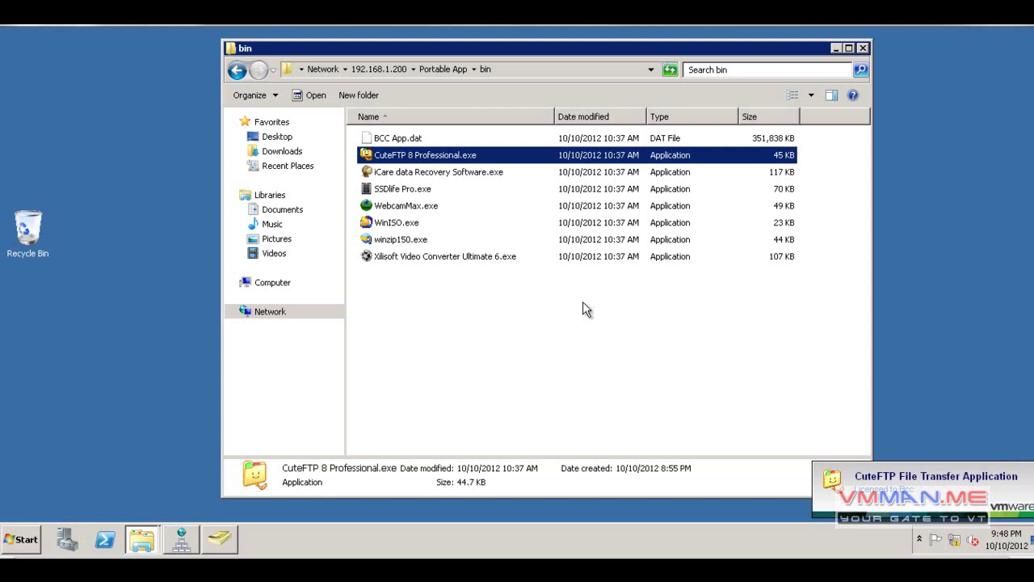
double_click(421, 156)
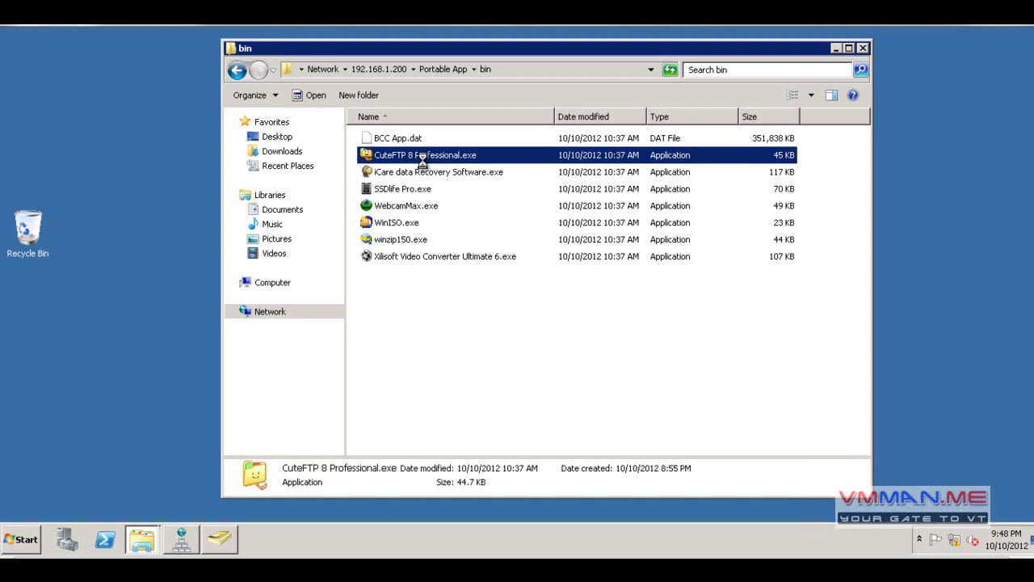
Create a shortcut to CuteFTP 8 Professional.exe and place it on the desktop, accepting the Windows Security warning.
right_click(422, 159)
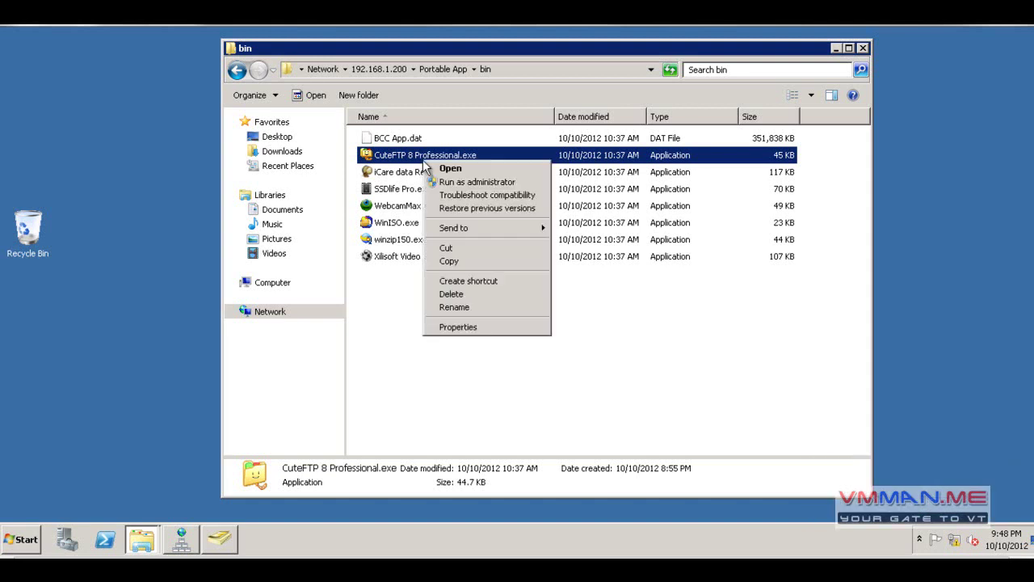
click(457, 282)
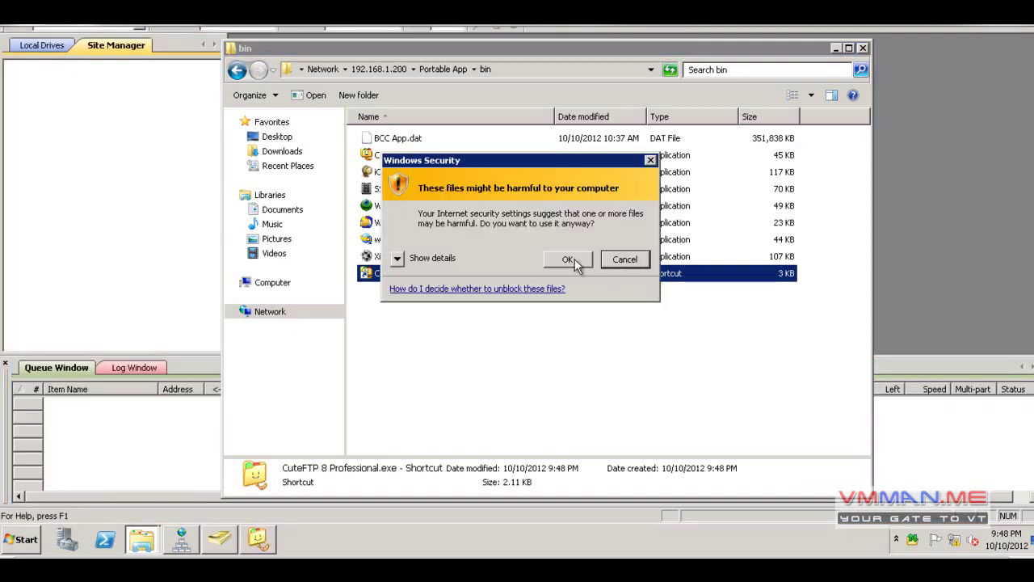
click(570, 260)
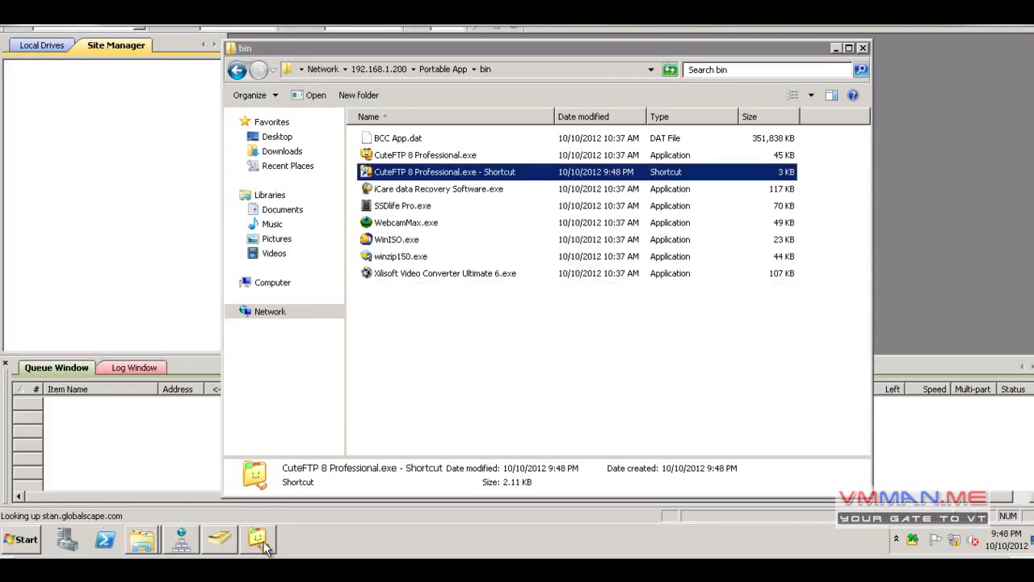
Bring the running CuteFTP application to the front and close its window.
click(267, 547)
right_click(267, 548)
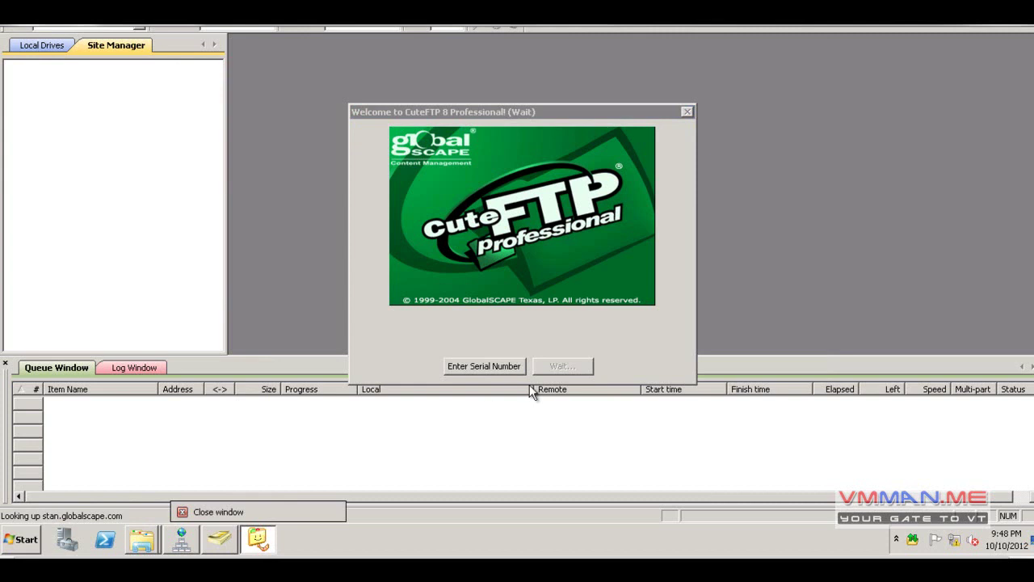
click(251, 512)
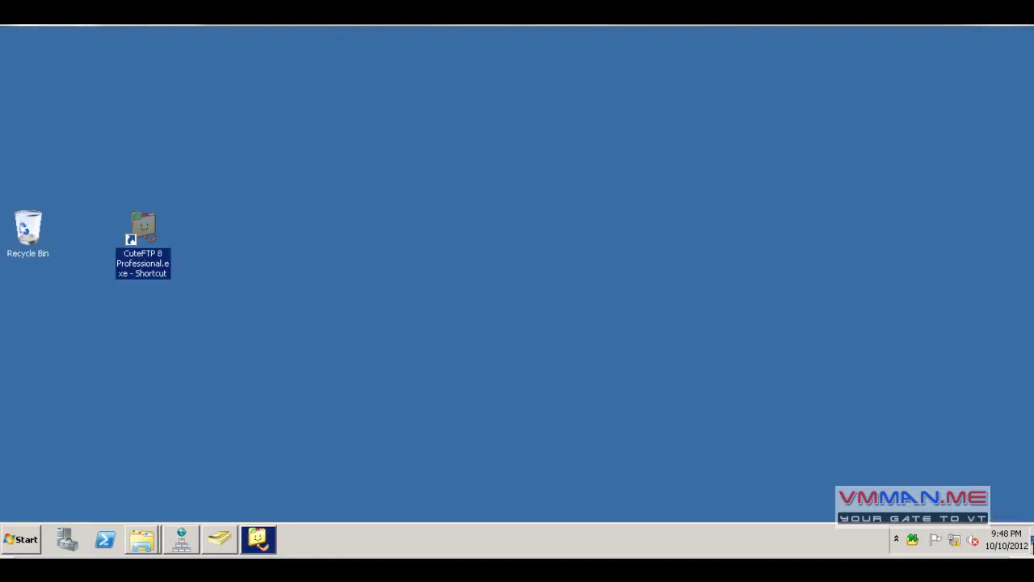
Show the desktop, launch CuteFTP from its desktop shortcut and allow the program from the unknown publisher to run.
click(1031, 540)
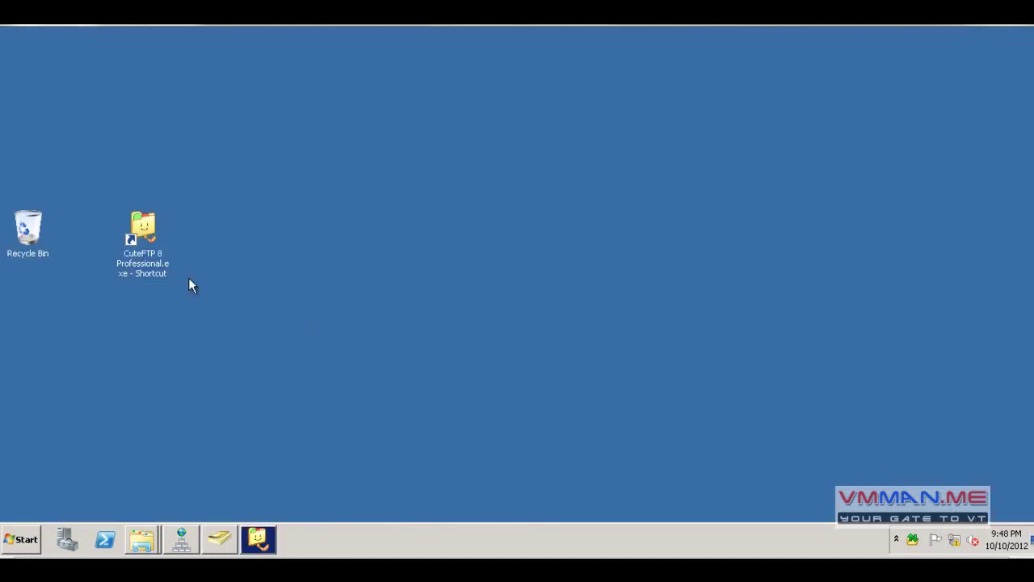
double_click(155, 234)
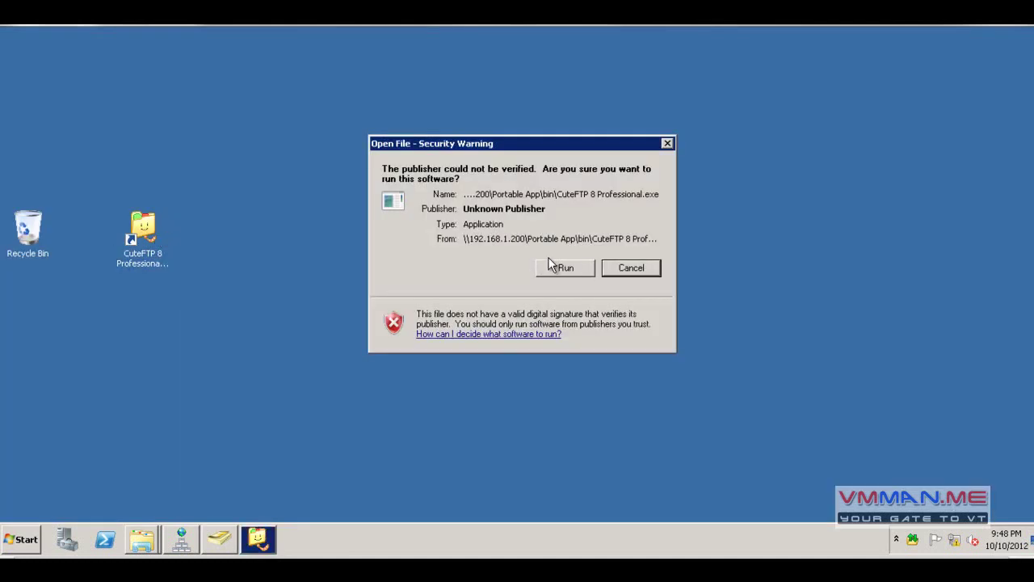
click(640, 271)
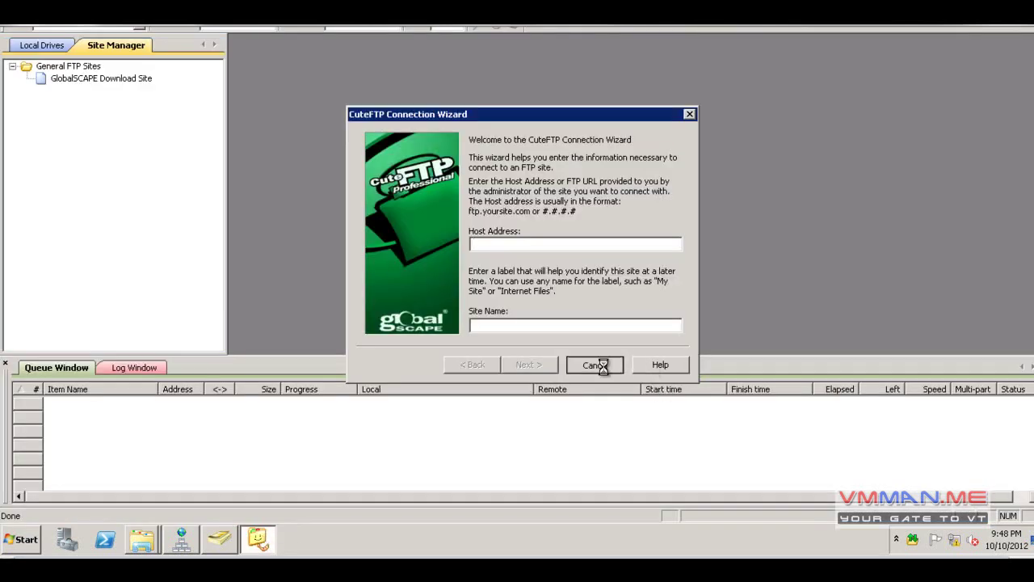
Dismiss the CuteFTP Connection Wizard and the Tip of the Day, and close the application window.
click(593, 365)
click(494, 280)
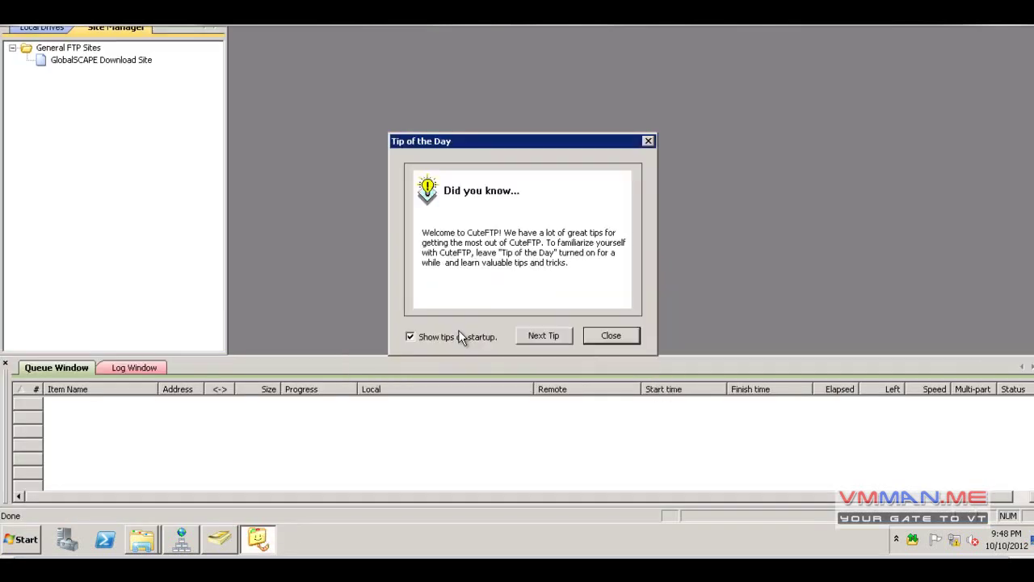
click(616, 335)
right_click(259, 535)
click(253, 511)
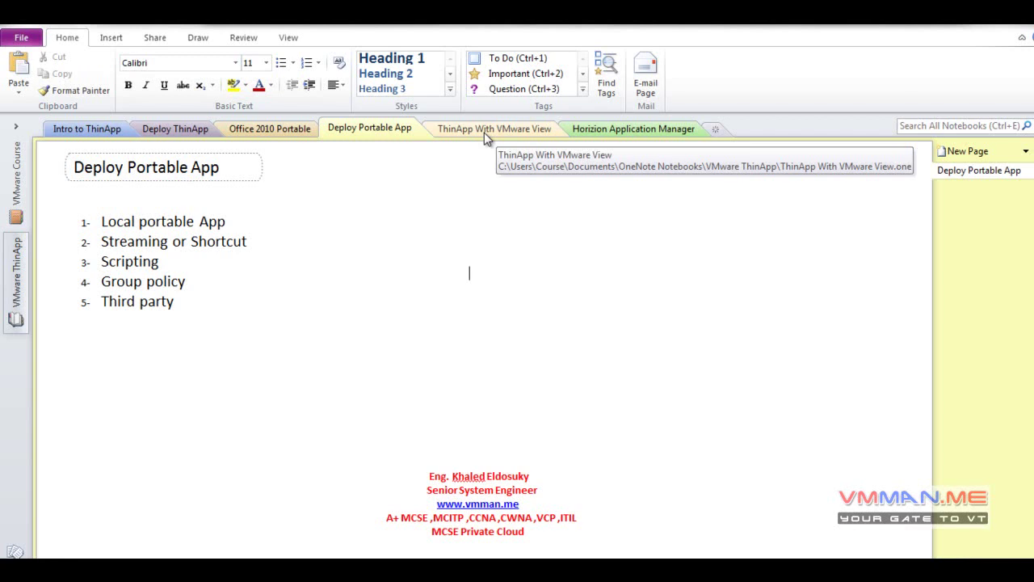
Switch to the OneNote page Deploy Portable App and highlight the Local portable App and Streaming or Shortcut items for review.
double_click(113, 242)
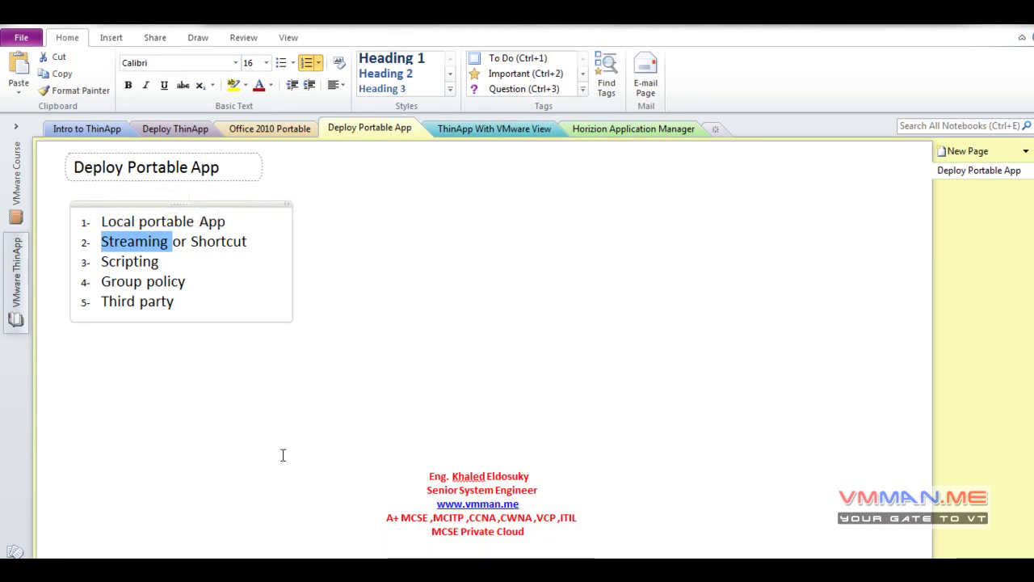
click(250, 244)
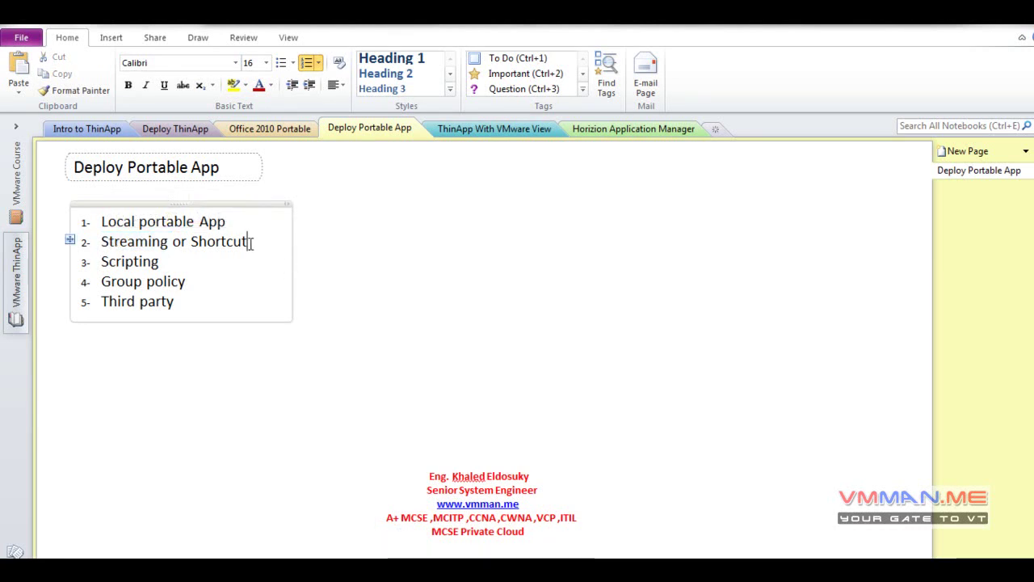
triple_click(251, 246)
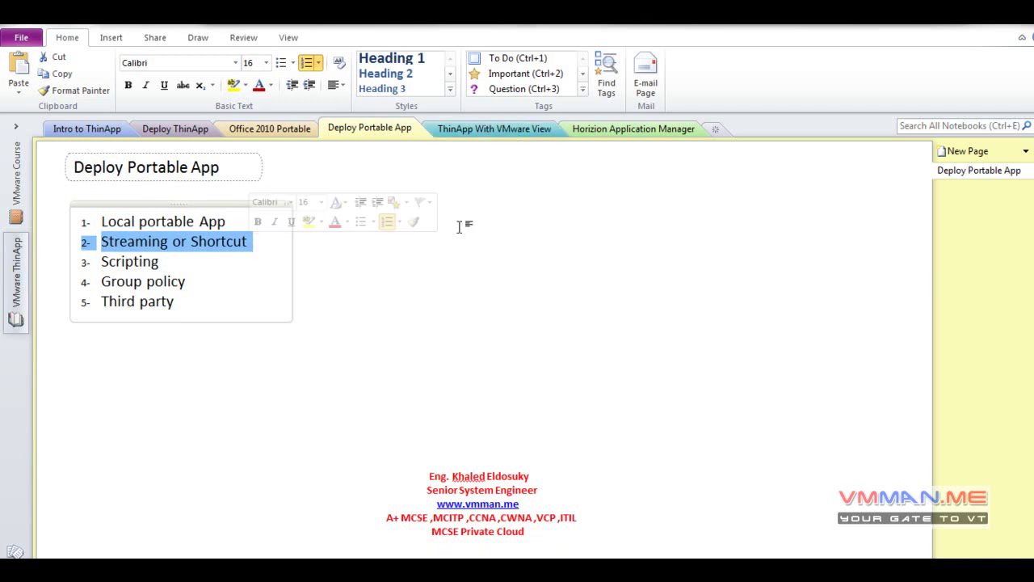
click(435, 278)
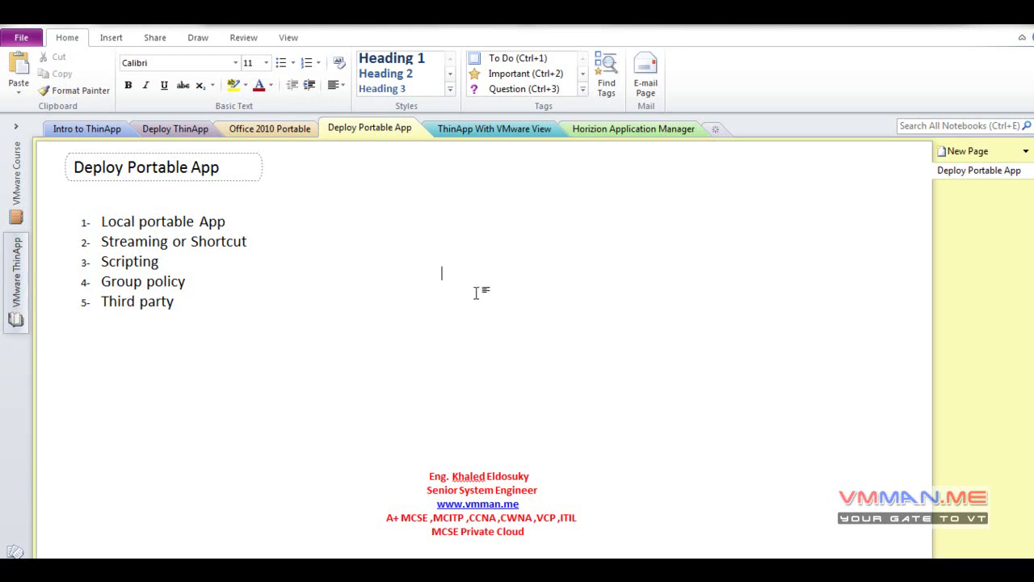
drag(255, 219, 104, 215)
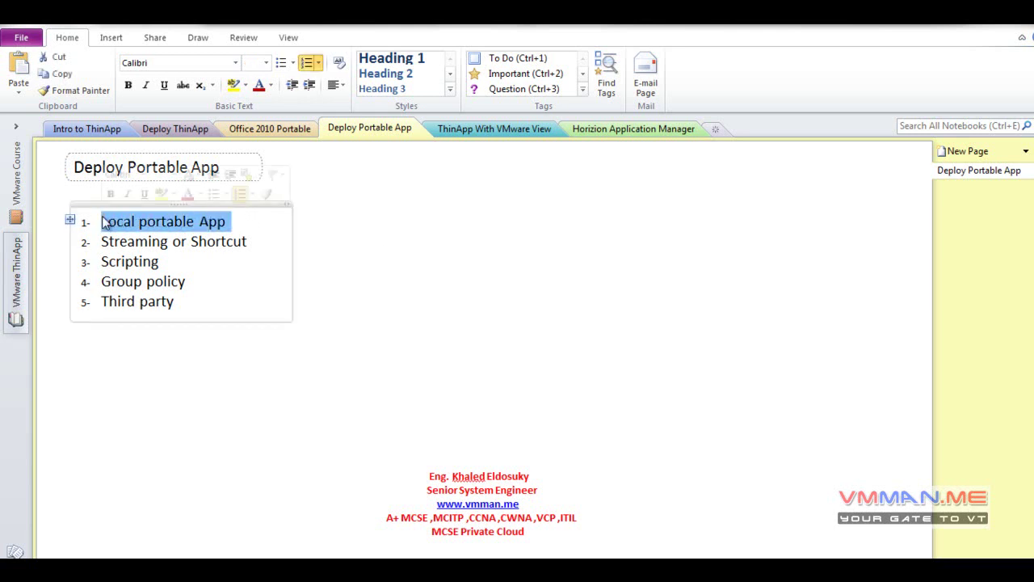
drag(102, 240, 254, 242)
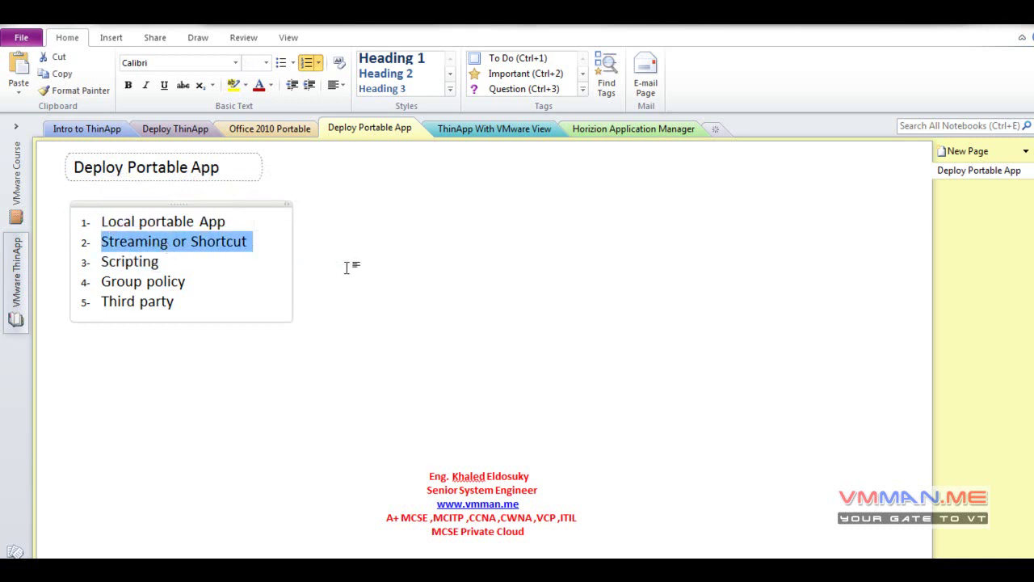
click(454, 276)
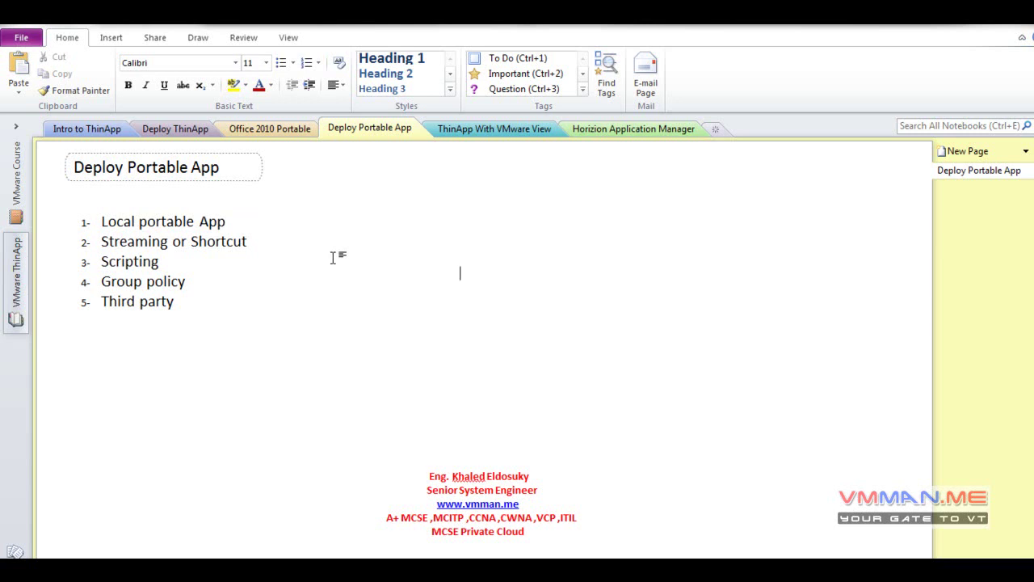
Return to the server desktop, close the crashed CuteFTP program and close the Internet Explorer window.
click(307, 543)
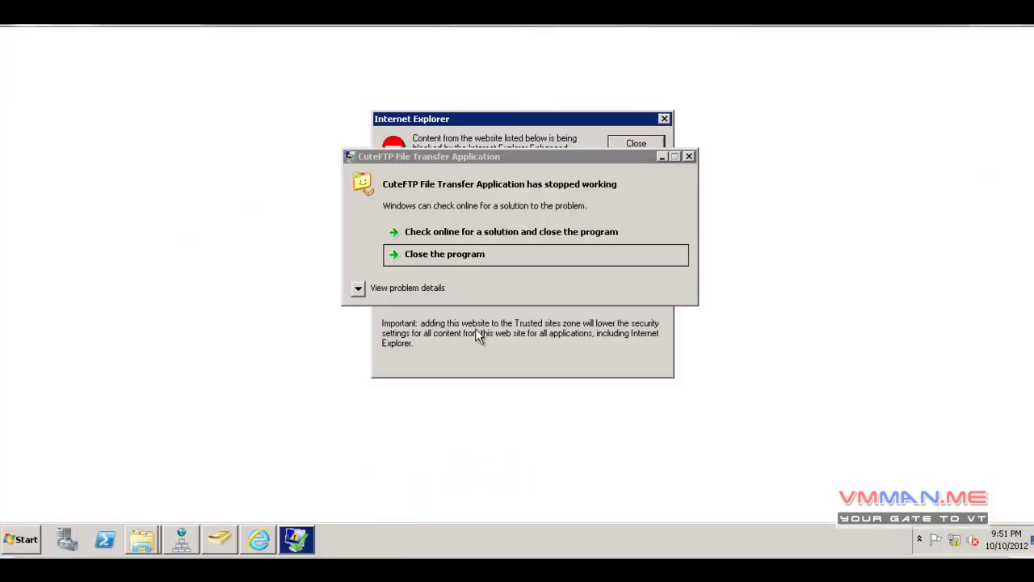
click(469, 259)
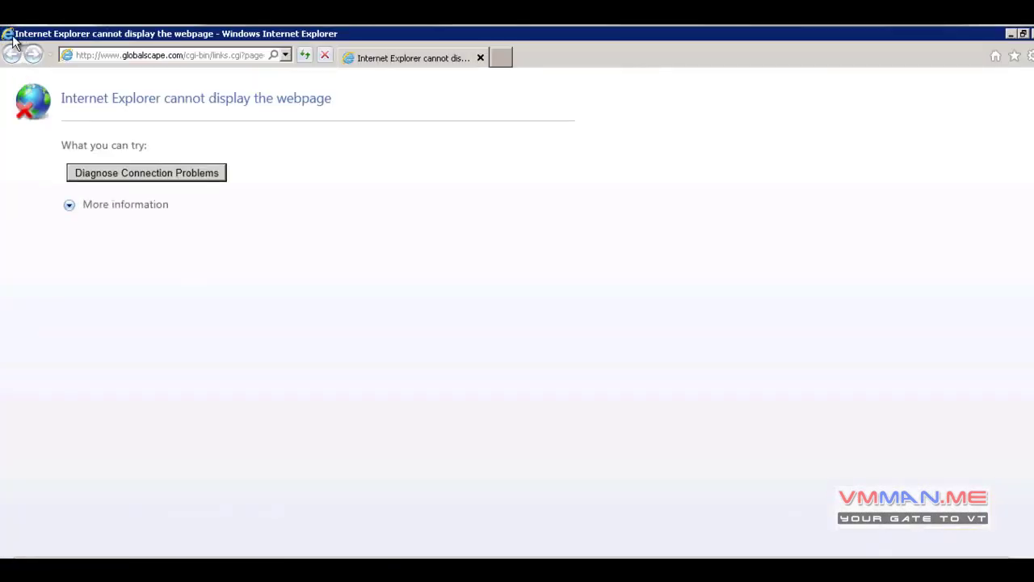
double_click(11, 37)
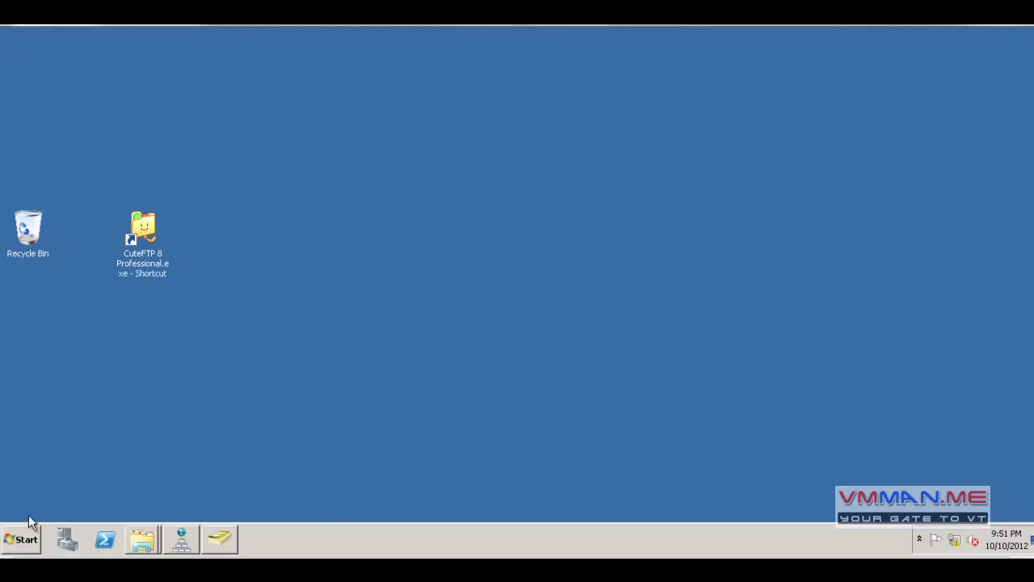
click(33, 537)
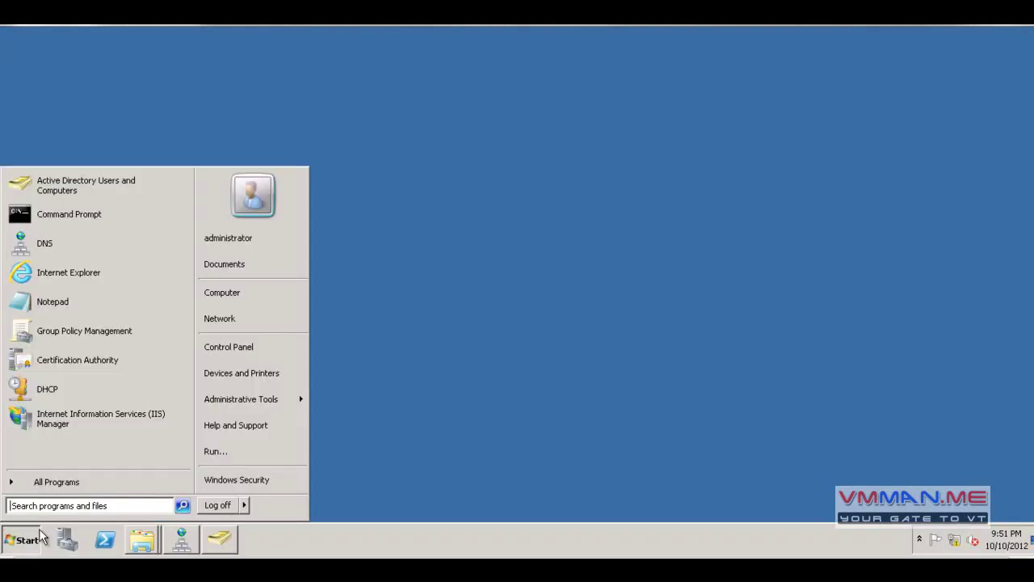
click(230, 453)
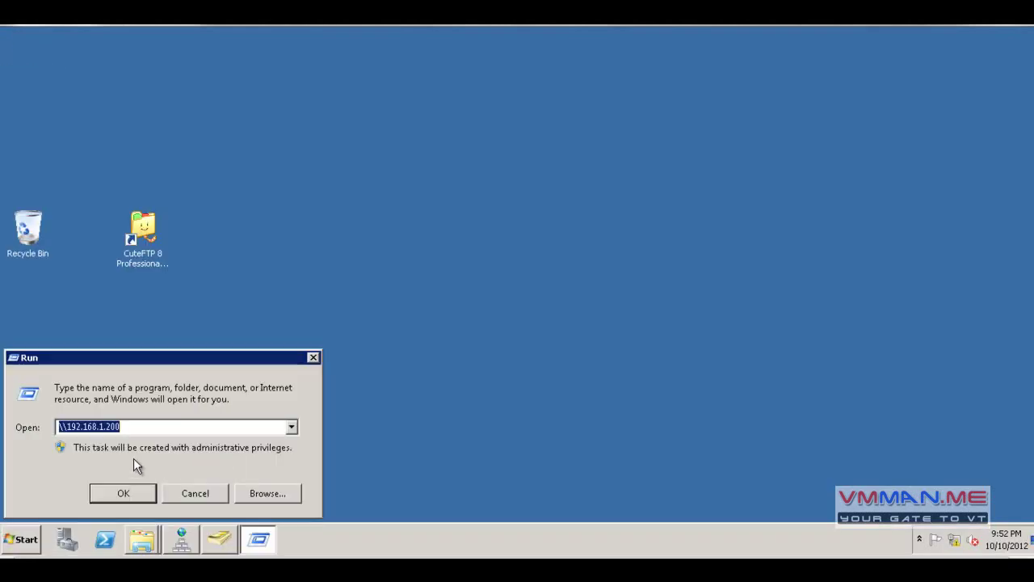
click(191, 494)
Delete the CuteFTP 8 Professional.exe shortcut from the desktop by moving it to the Recycle Bin.
drag(138, 232, 24, 237)
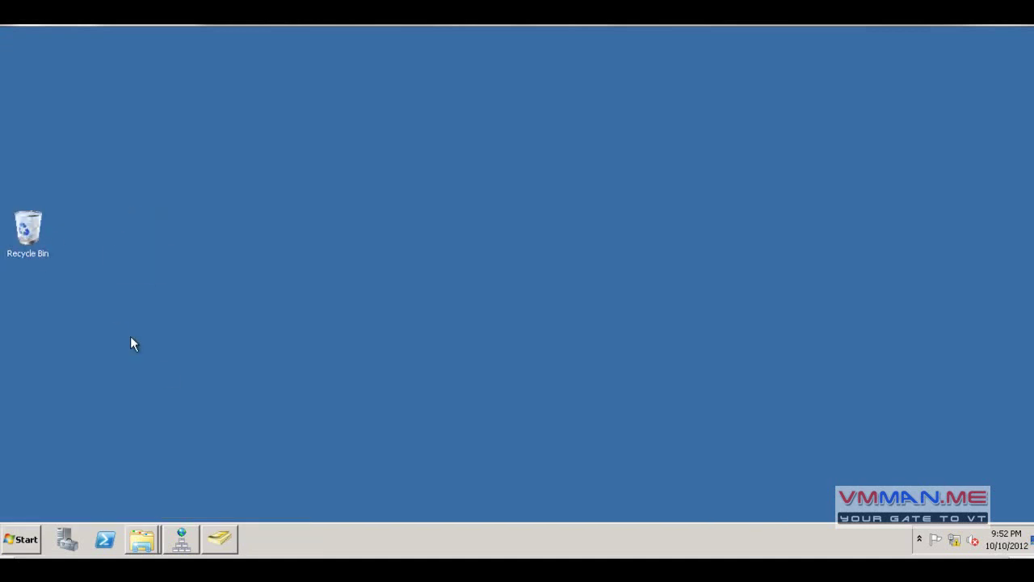
click(22, 537)
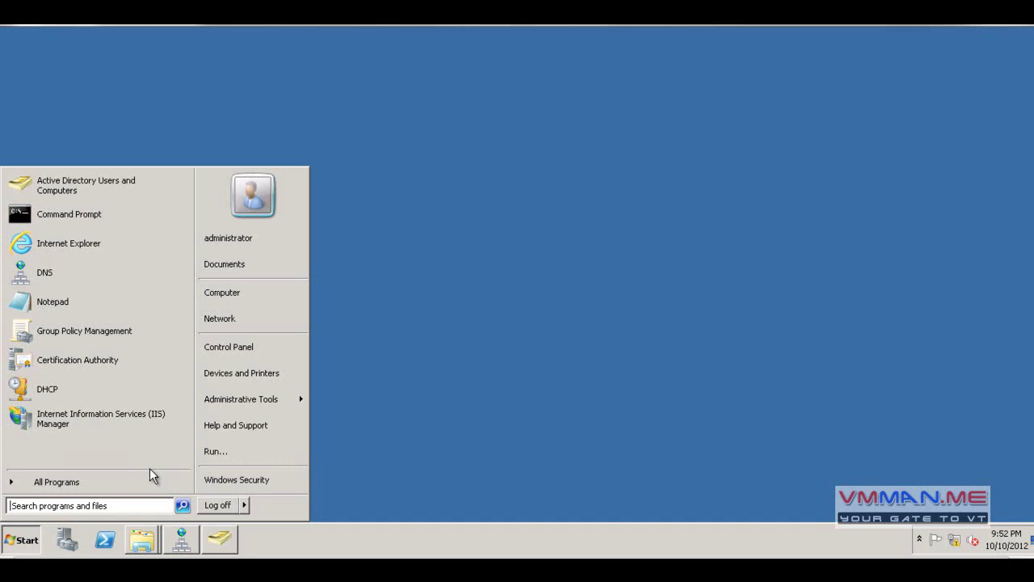
click(458, 310)
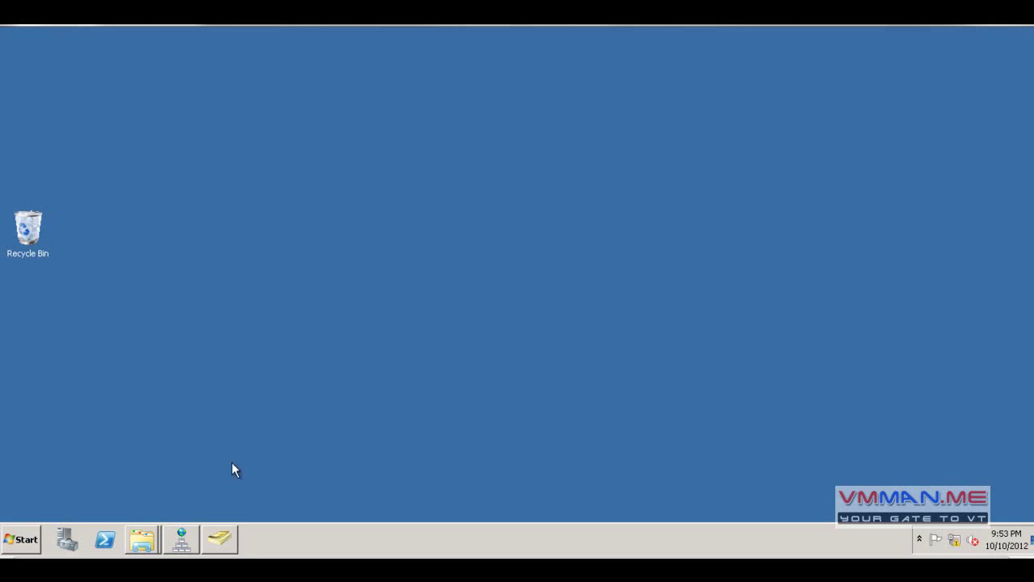
Switch to the machine hosting the share and go up from the bin folder to the Portable App folder.
mouse_move(181, 538)
click(273, 509)
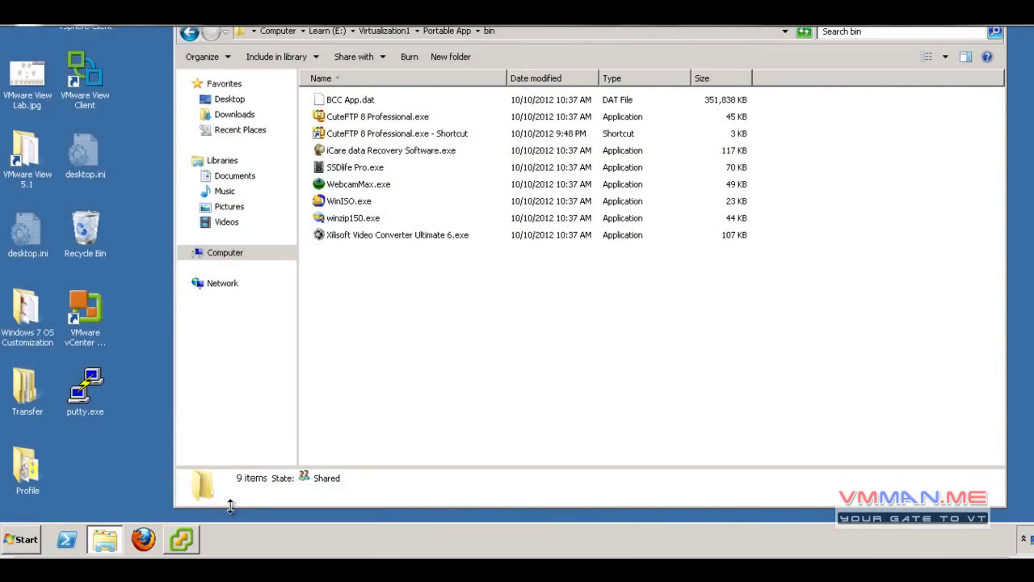
click(429, 30)
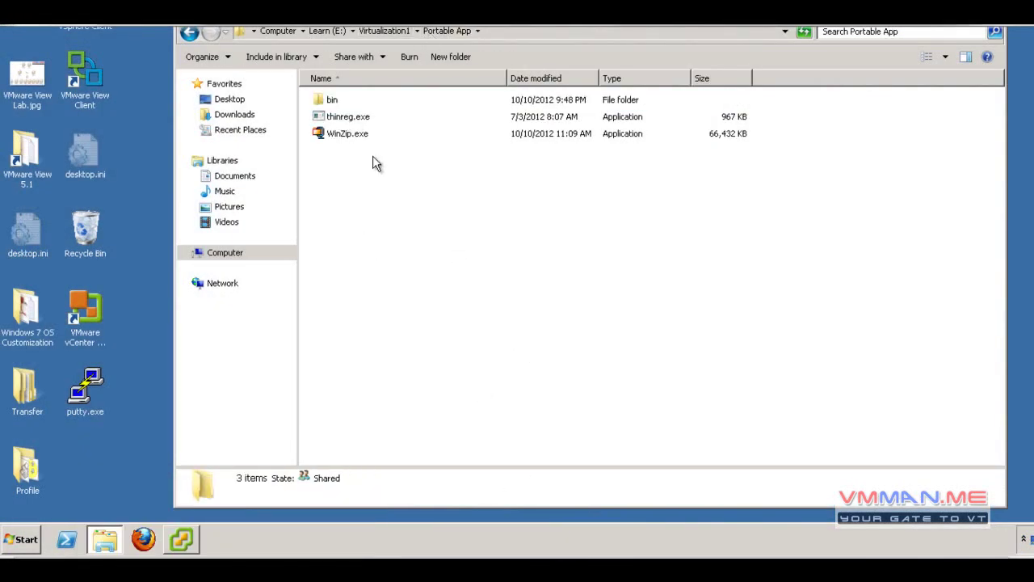
Copy thinreg.exe from the Portable App folder into its bin folder.
click(357, 123)
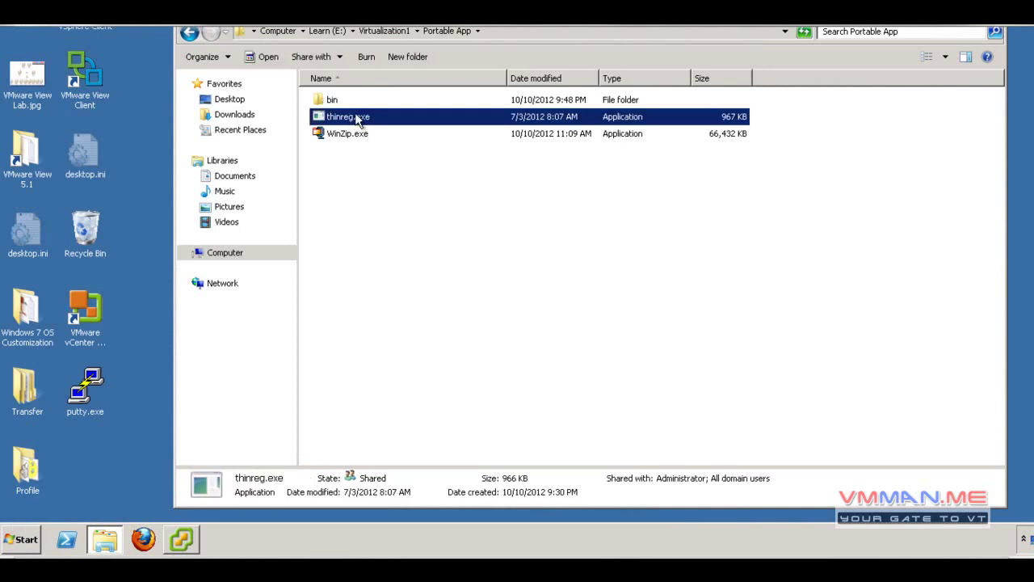
right_click(346, 121)
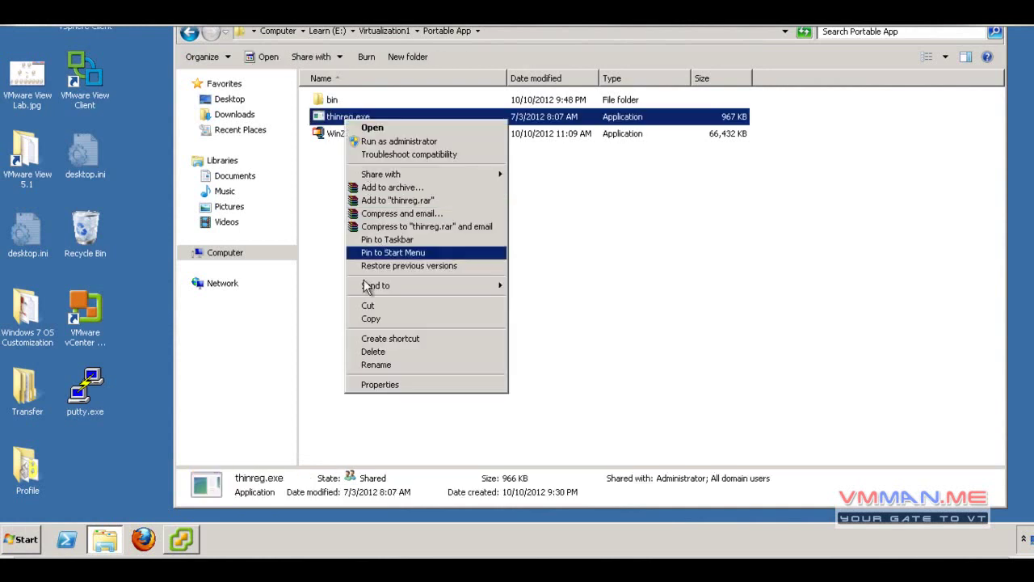
click(377, 320)
double_click(331, 100)
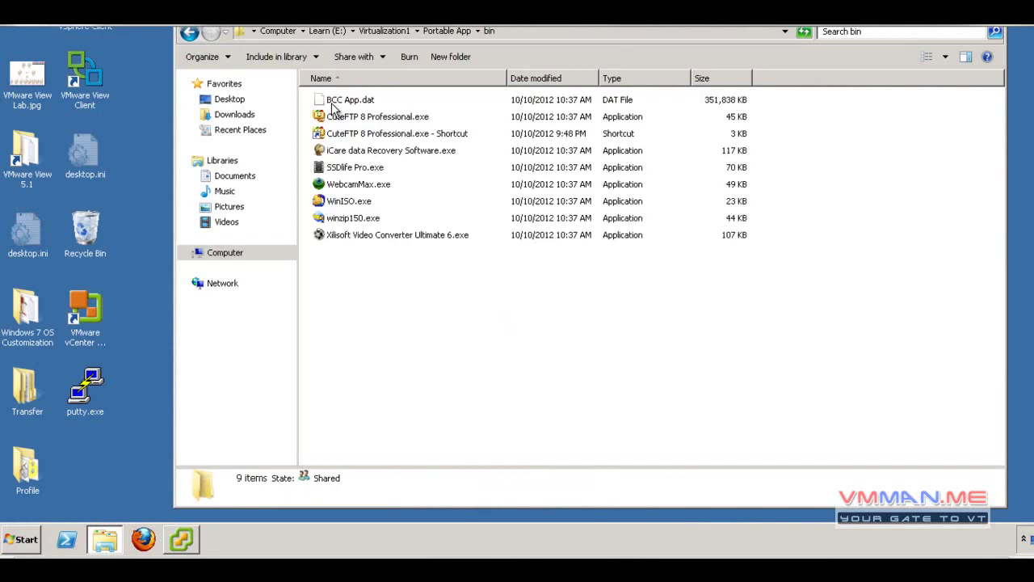
right_click(380, 320)
click(405, 407)
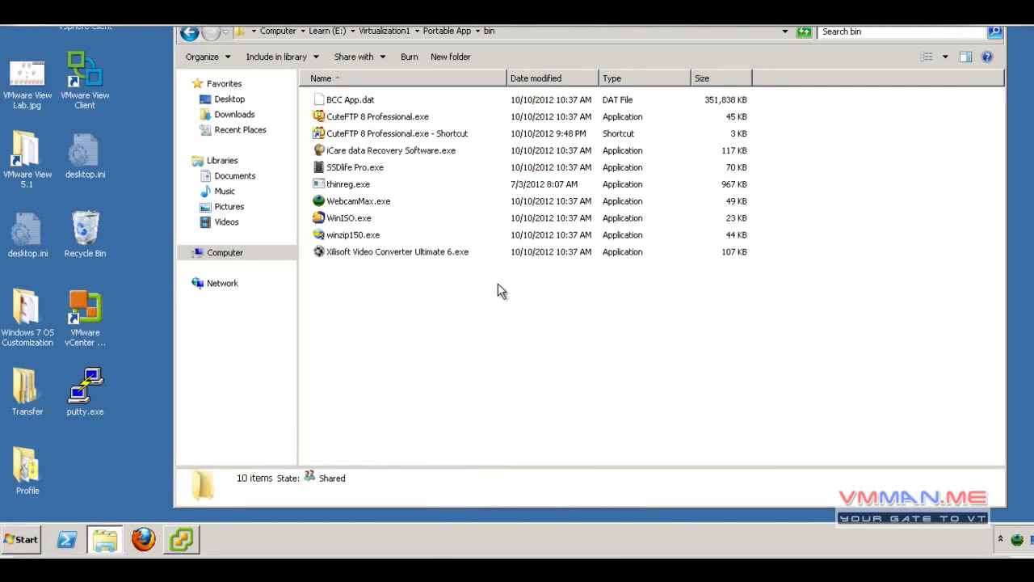
Create a new text document named Thinapp.txt in the bin folder.
click(343, 203)
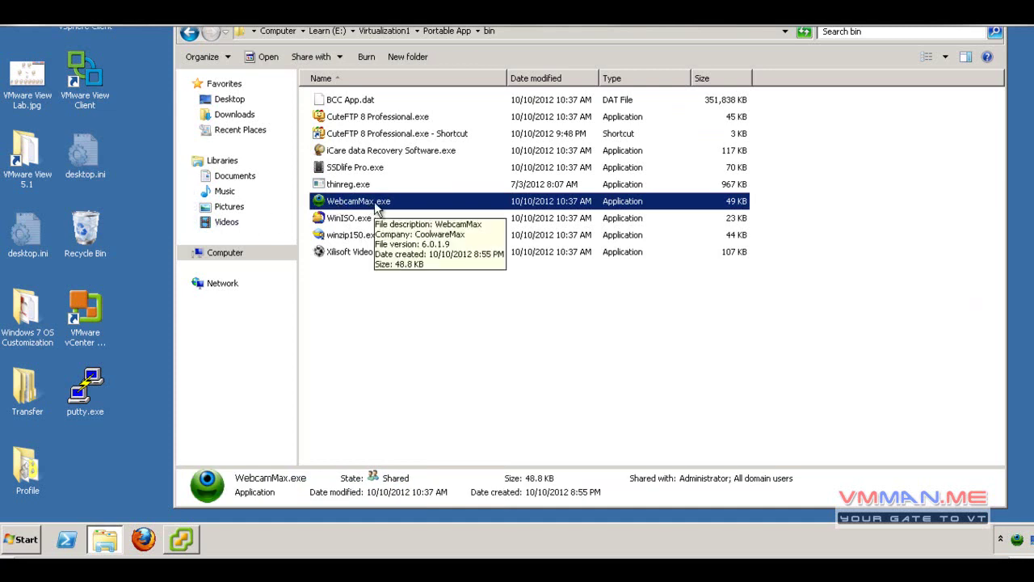
click(401, 342)
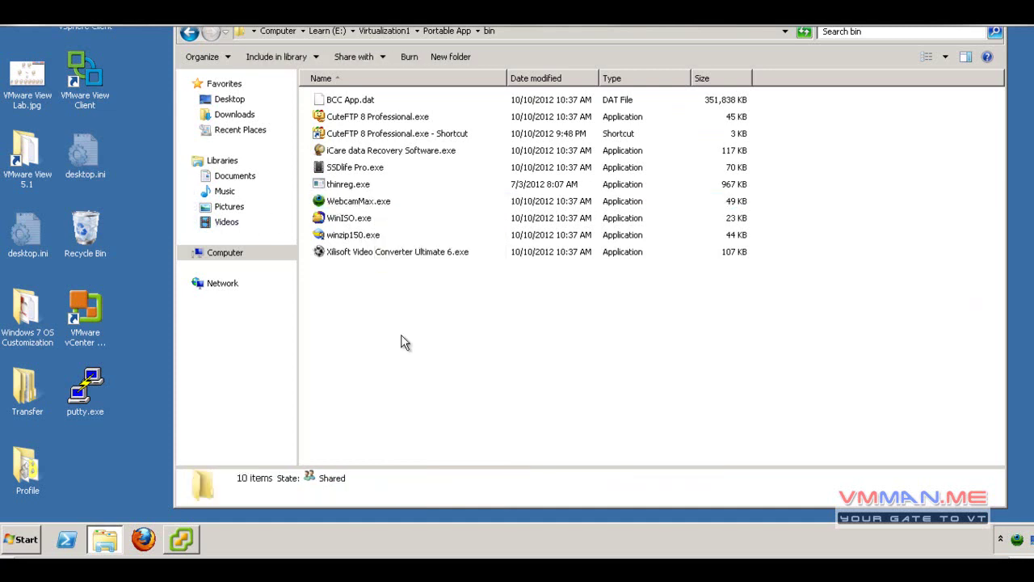
right_click(403, 336)
mouse_move(523, 304)
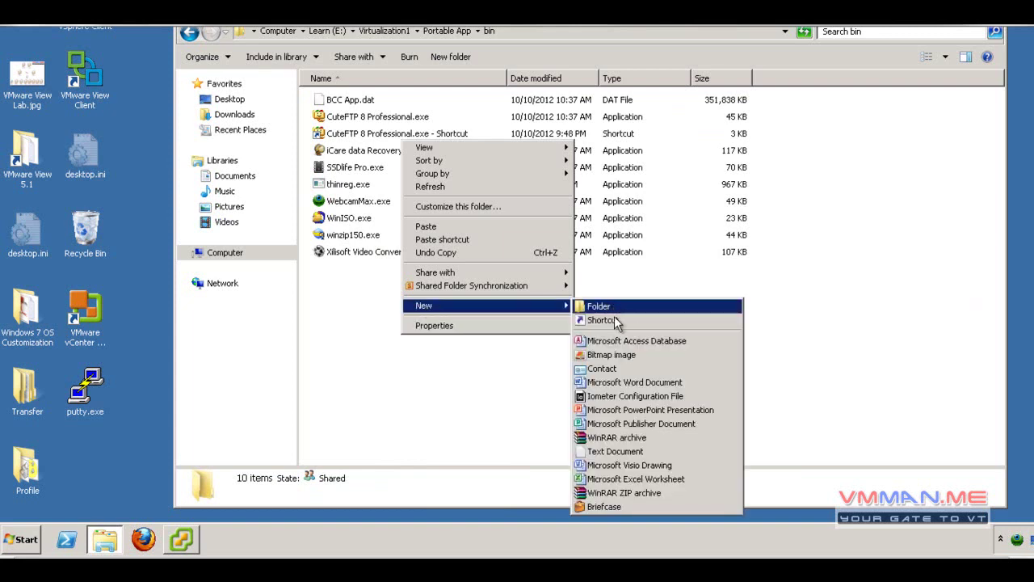
click(616, 451)
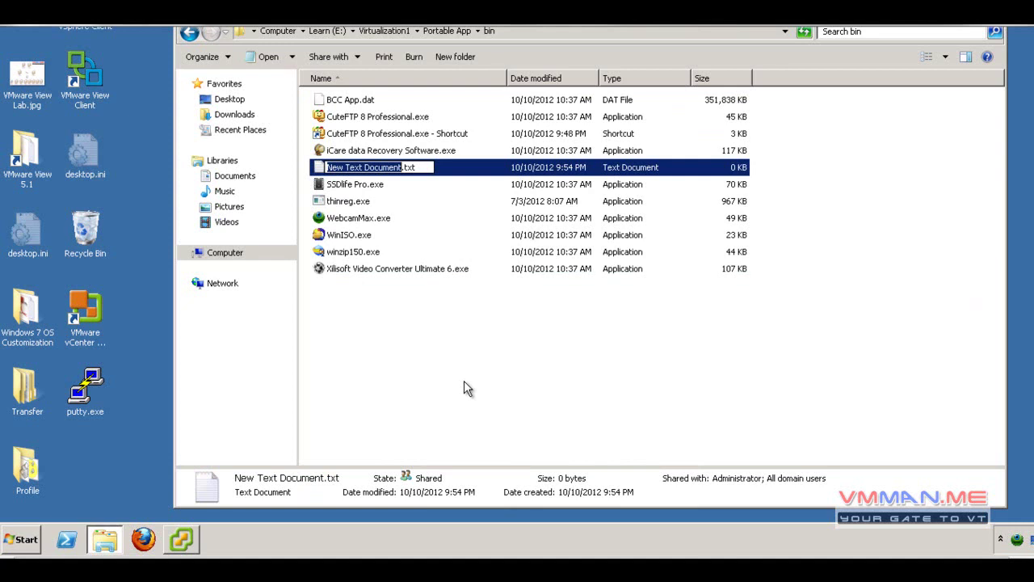
text(Th)
text(inapp)
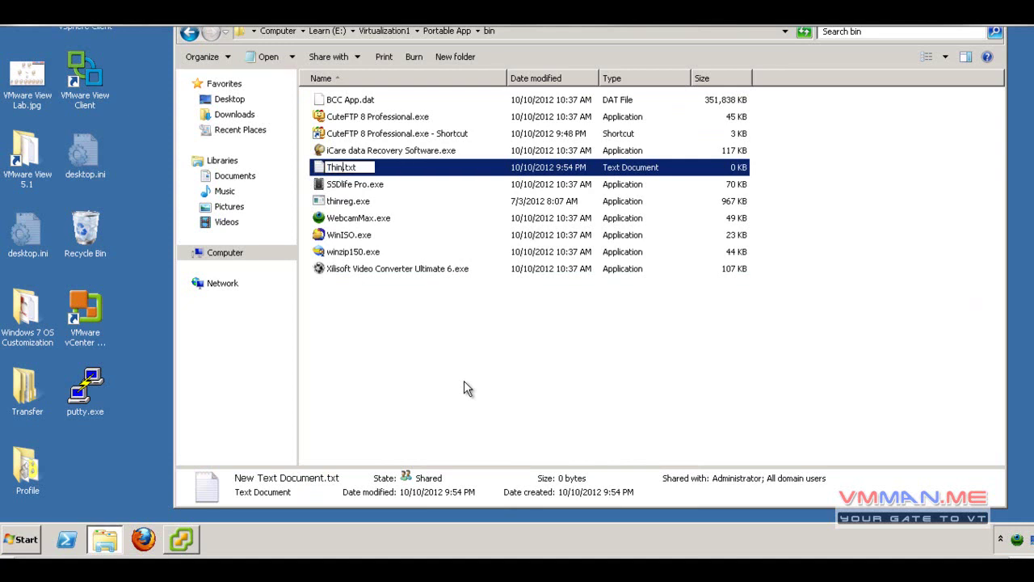
key(Return)
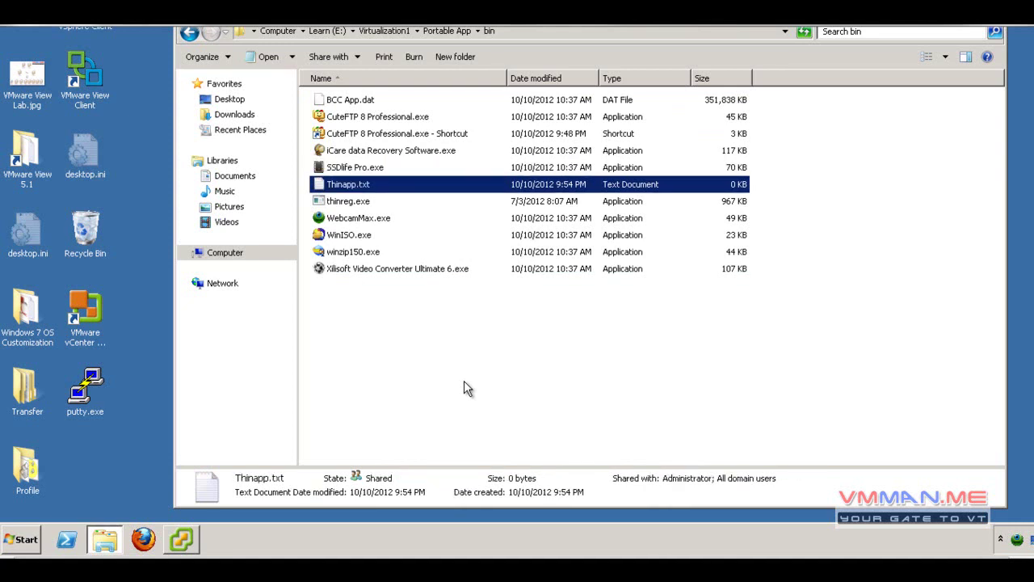
Open Thinapp.txt for editing in Notepad and move its window below the bin folder's file list.
click(419, 185)
key(Return)
click(388, 202)
right_click(364, 185)
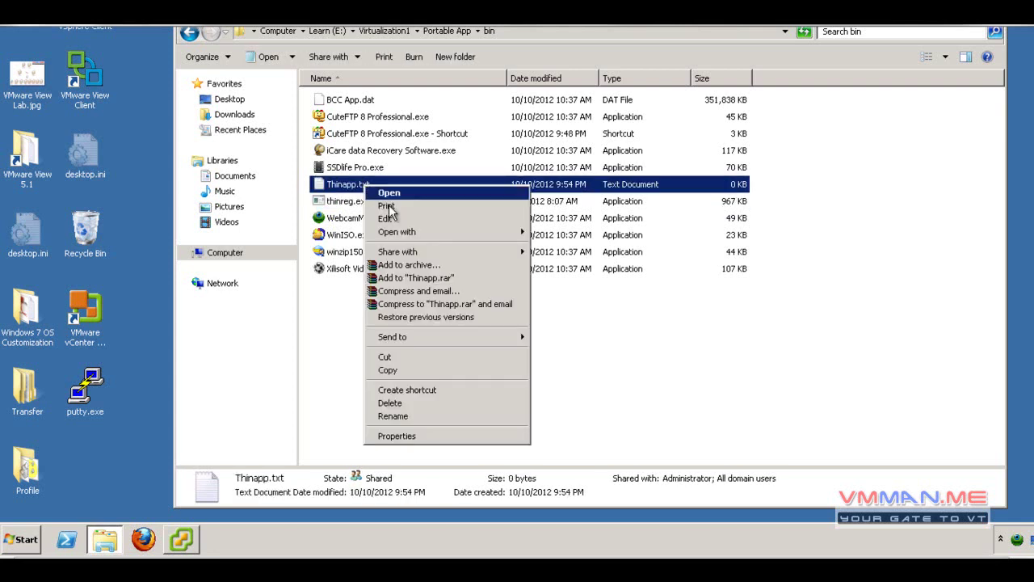
click(390, 216)
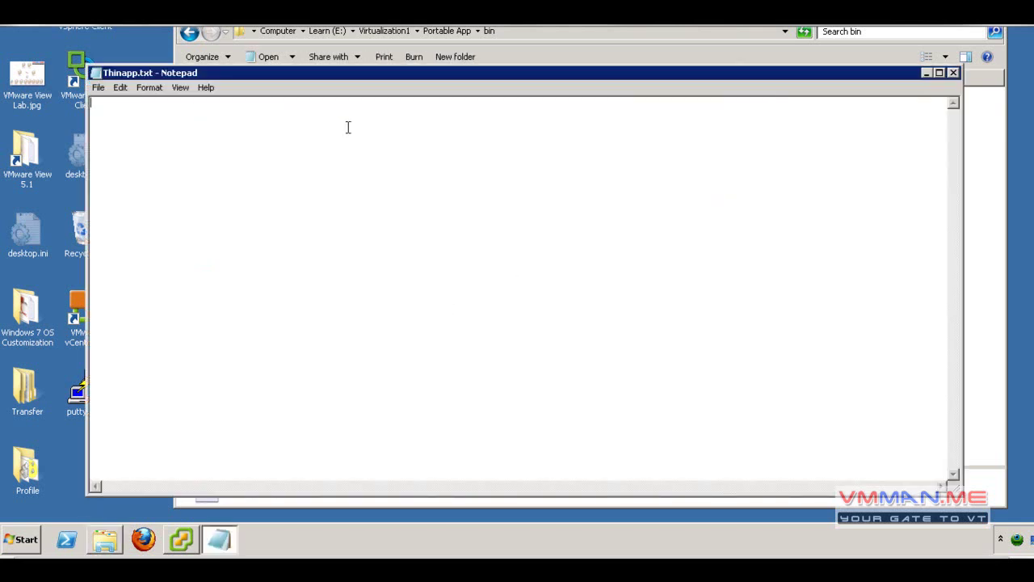
drag(345, 74, 429, 302)
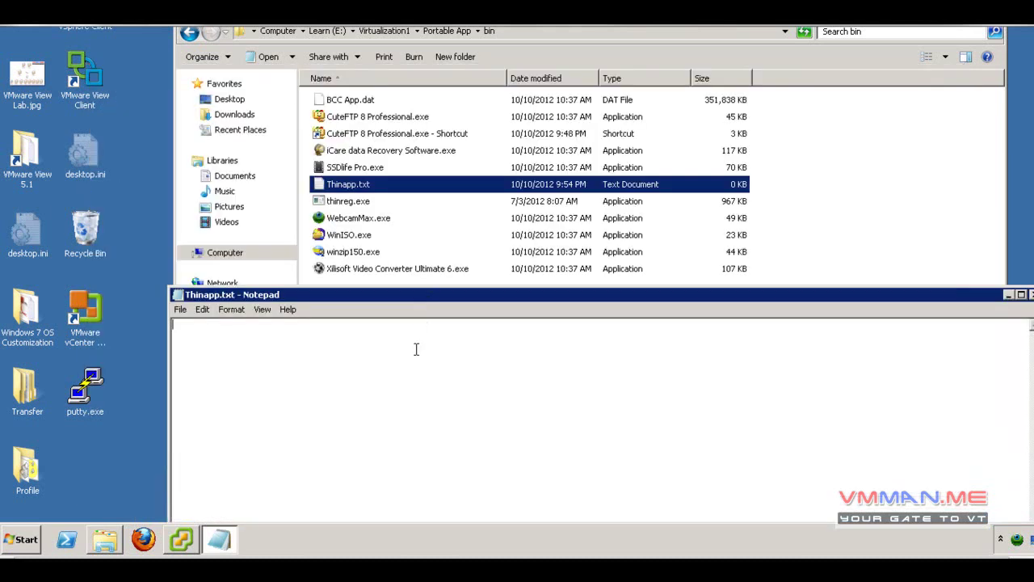
Enter the quoted path "\\192.168.1.200\portable App\bin\thinreg.exe" as the start of the command in Thinapp.txt.
text(\\192.168.1.2)
text(00\portable App\bin\thinreg.exe")
key(Home)
text(")
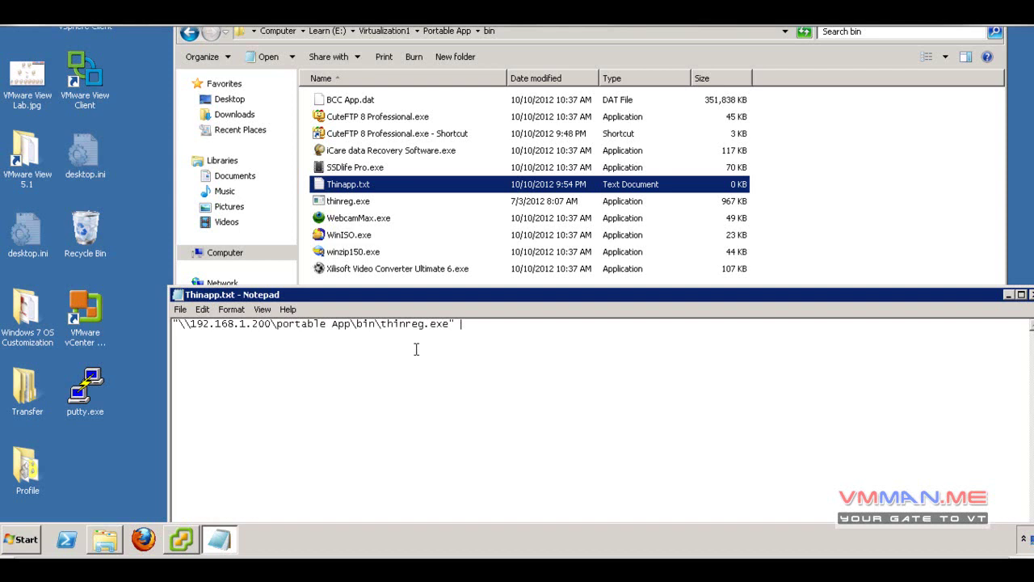
Append the quoted path "\\192.168.1.200\portable App\bin\webcammax.exe" and the /a switch to the thinreg.exe command.
text(\\192.168.1.200\portable )
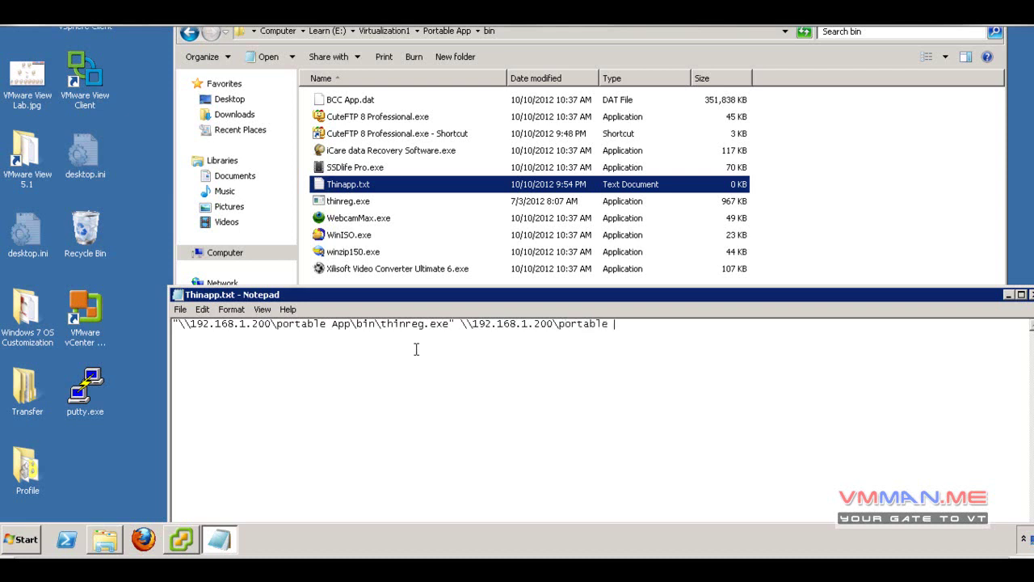
text(Z)
key(BackSpace)
text(App\bin\webcammax.exe)
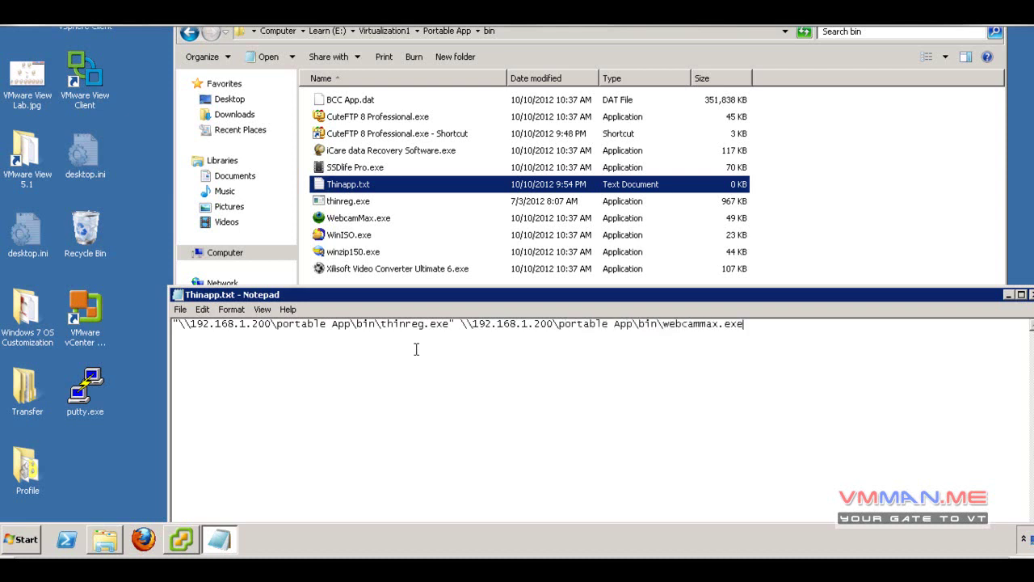
text( /a)
click(743, 324)
text(")
click(465, 324)
text(")
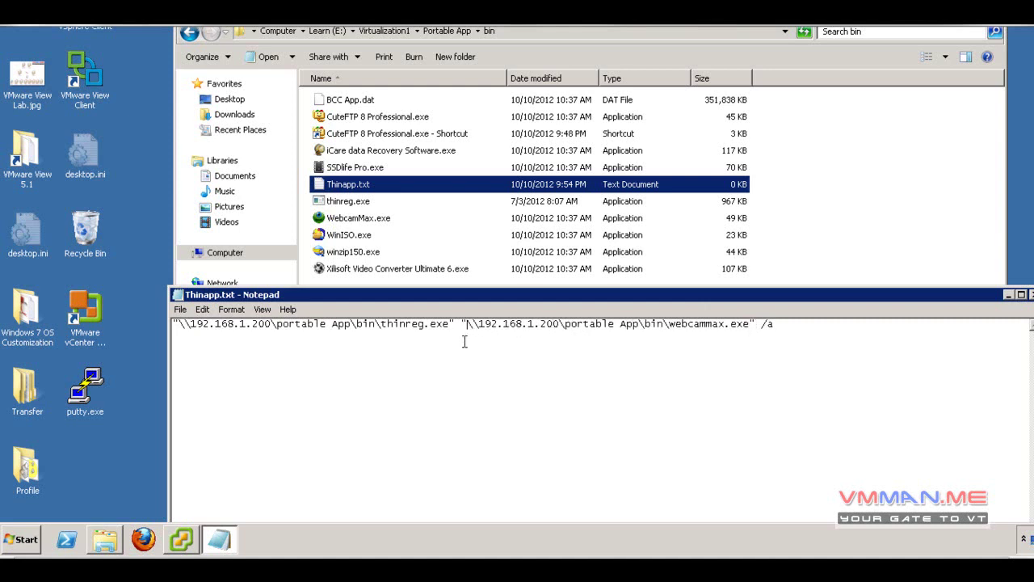
Save Thinapp.txt and close its Notepad window.
click(181, 310)
click(198, 353)
double_click(184, 295)
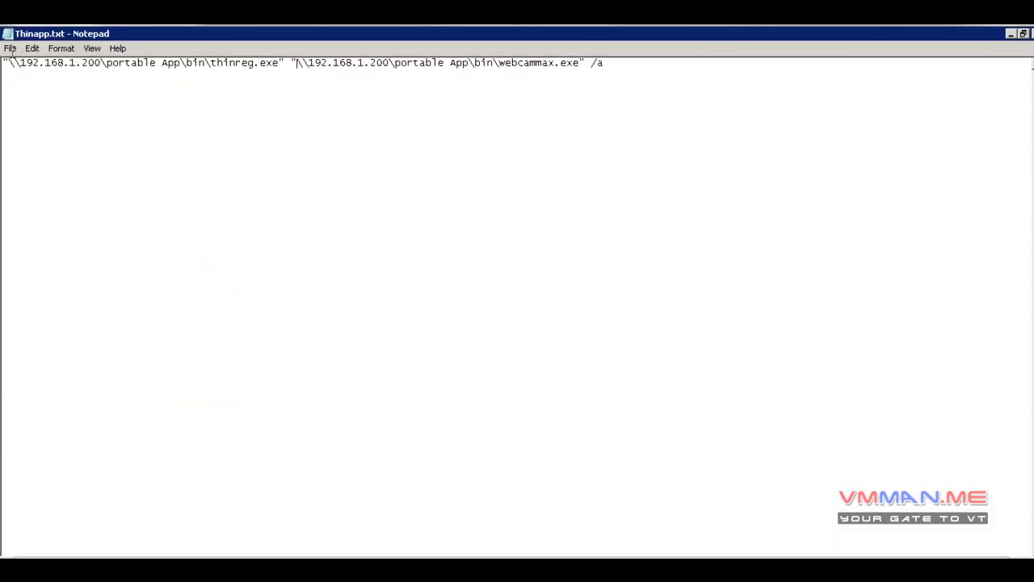
double_click(8, 35)
Rename Thinapp.txt in the bin folder as Thinapp.bat, turning it into a batch file.
click(378, 249)
click(380, 250)
key(BackSpace)
key(BackSpace)
key(BackSpace)
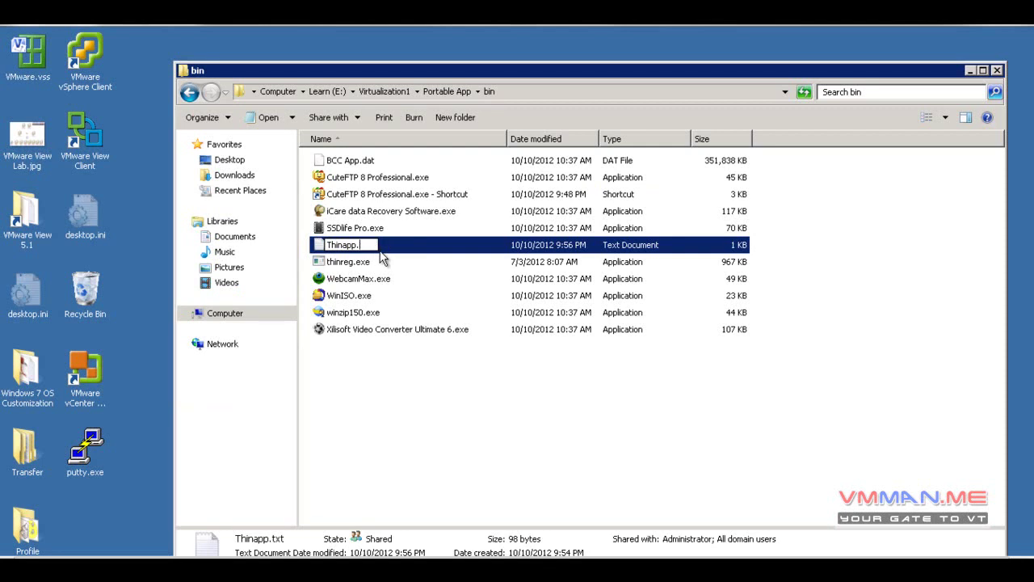
text(bat)
key(Return)
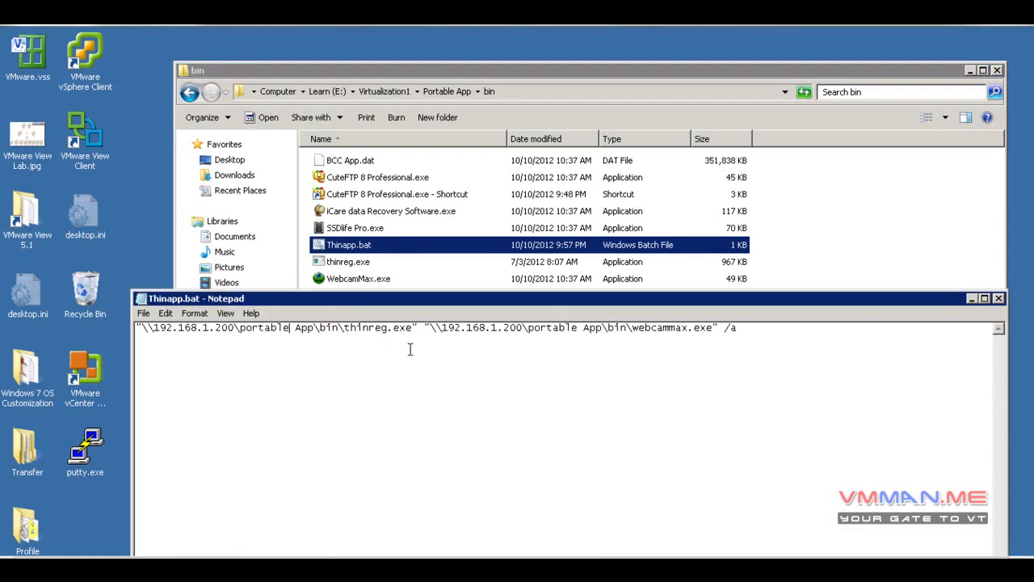
Review the thinreg.exe path, the webcammax.exe path and the /a switch in Thinapp.bat, and close the file.
drag(419, 331, 134, 329)
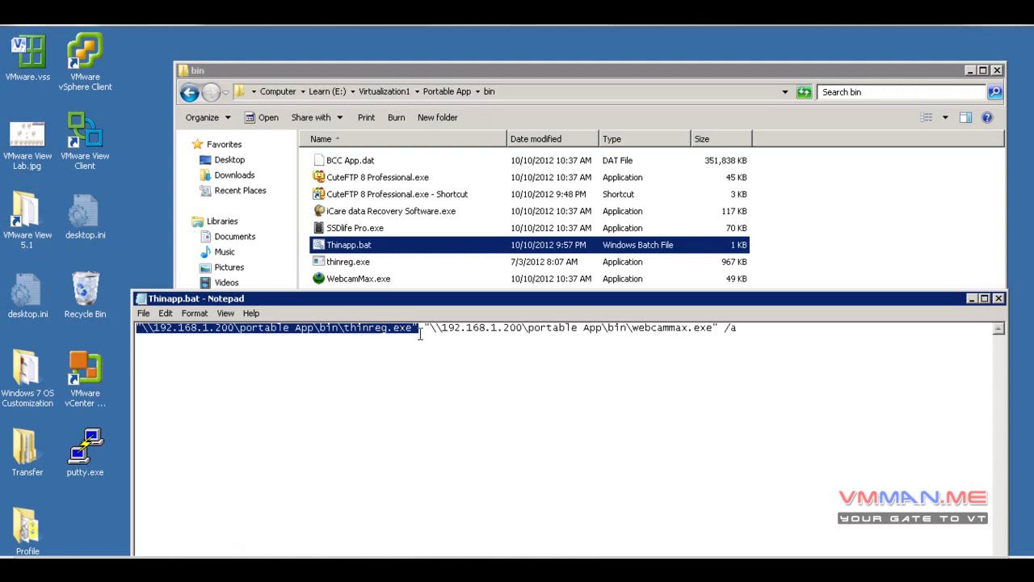
drag(422, 332, 739, 346)
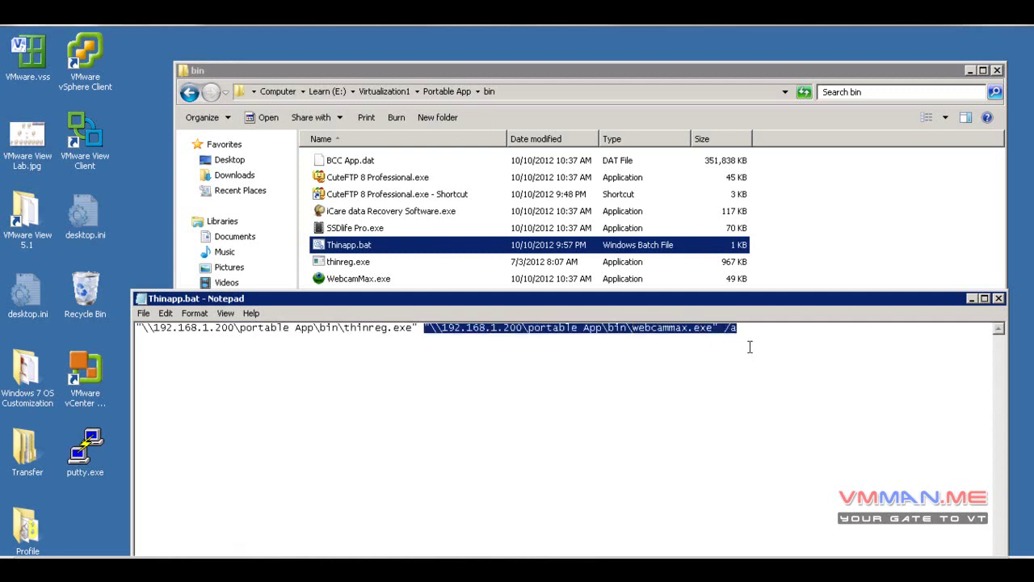
click(744, 349)
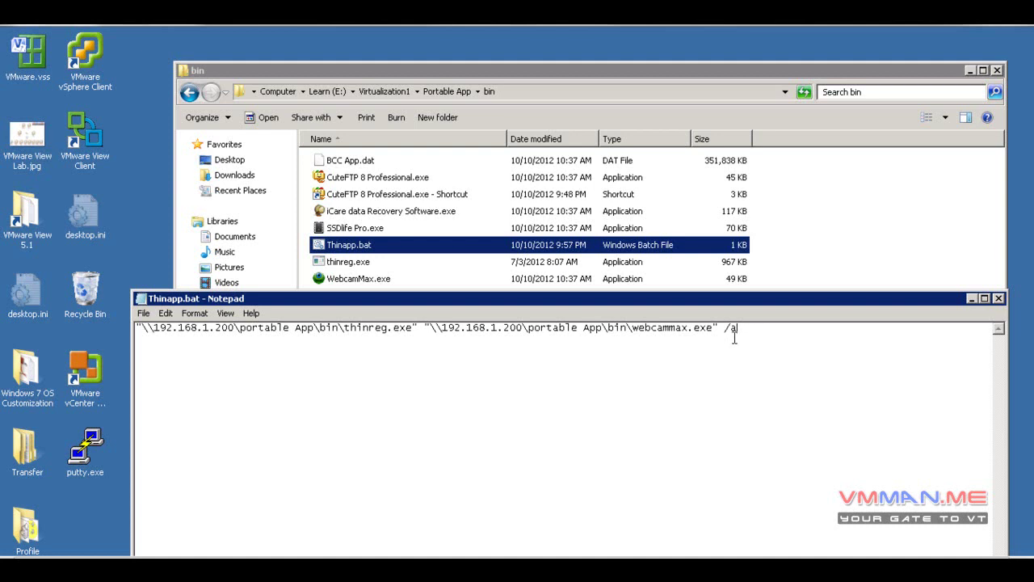
click(173, 358)
drag(415, 327, 87, 339)
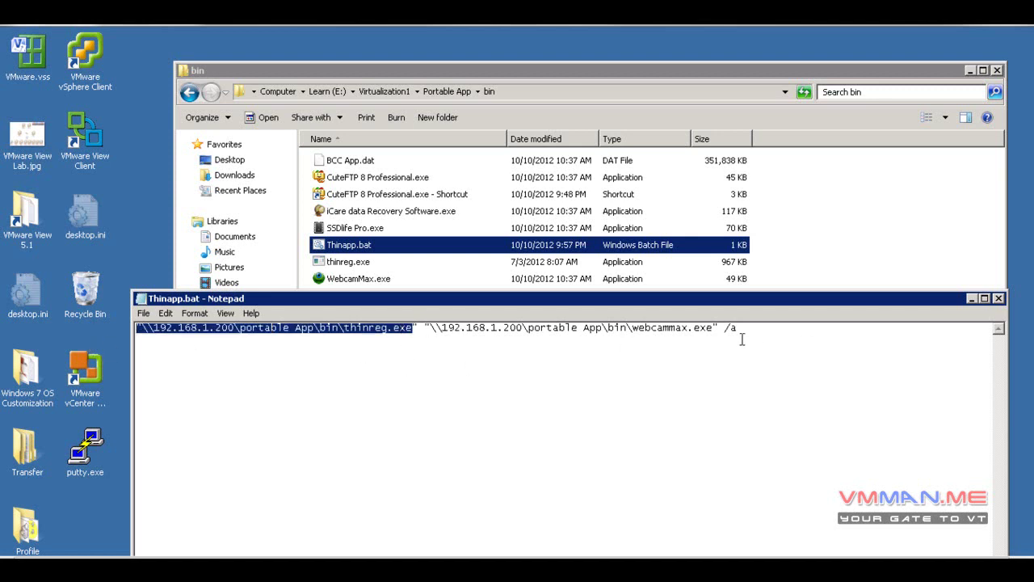
click(142, 303)
click(162, 395)
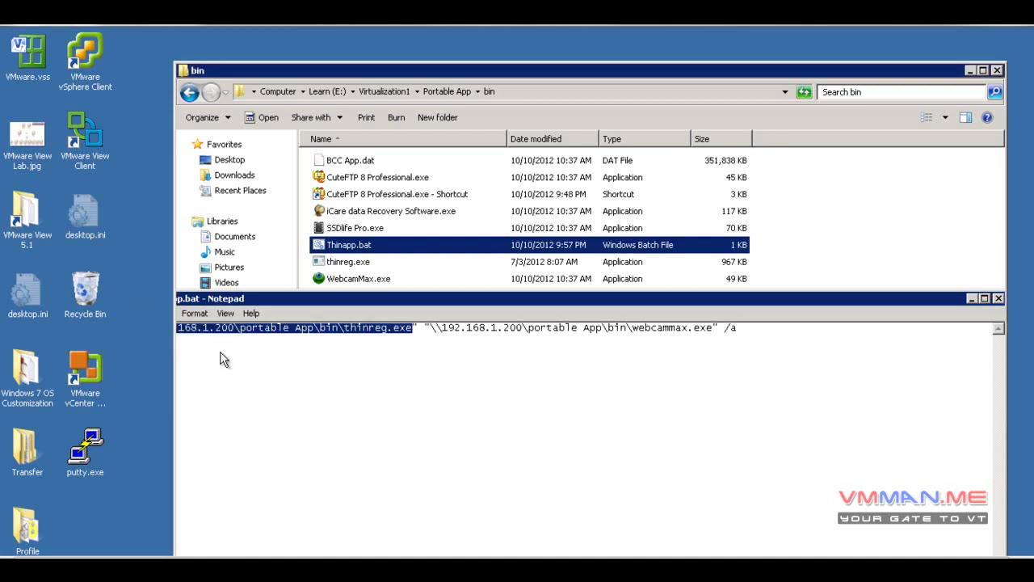
click(494, 437)
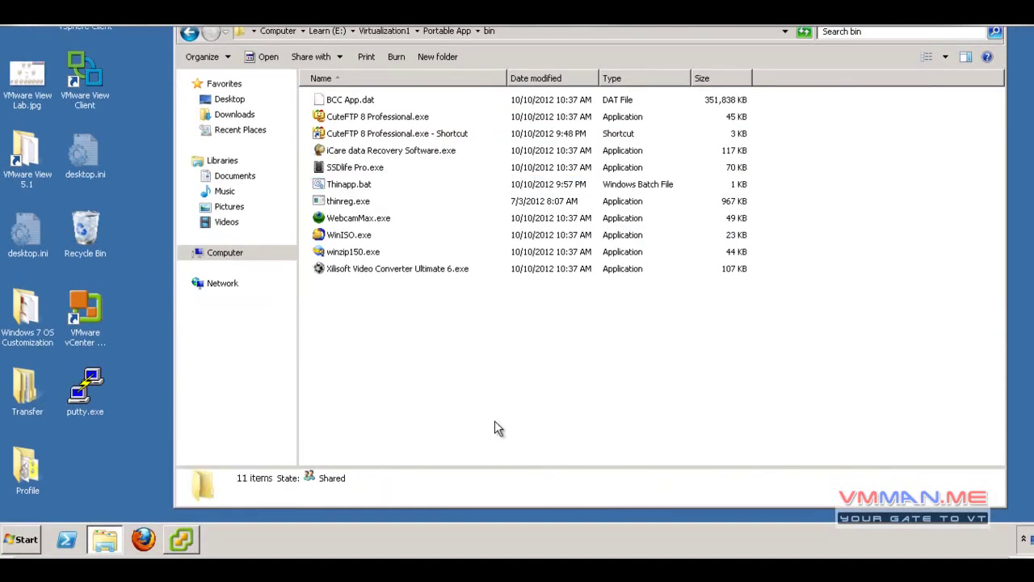
Switch to the 192.168.1.220 remote desktop, view its installed programs list and bring up the shared bin folder.
mouse_move(260, 569)
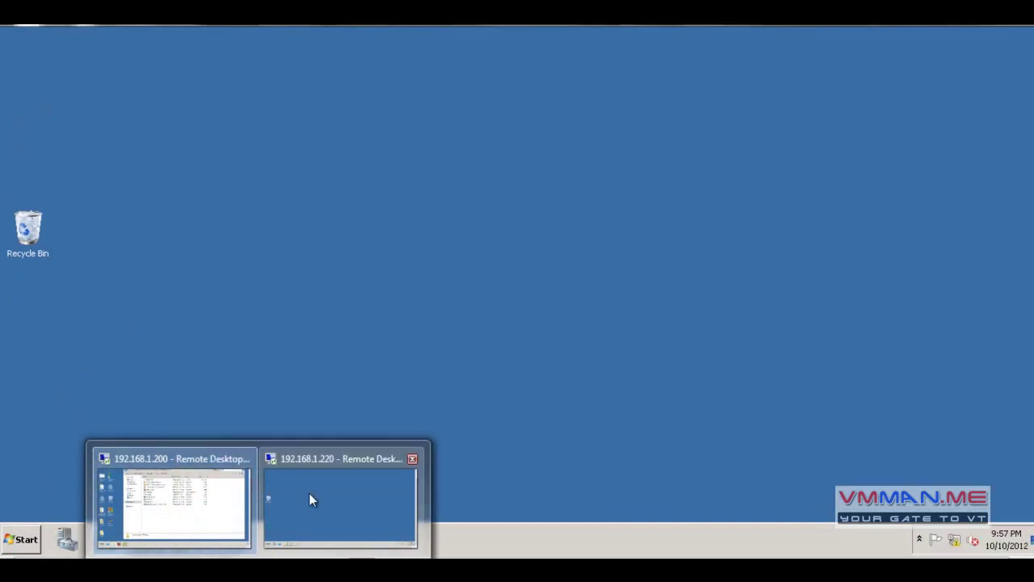
click(308, 495)
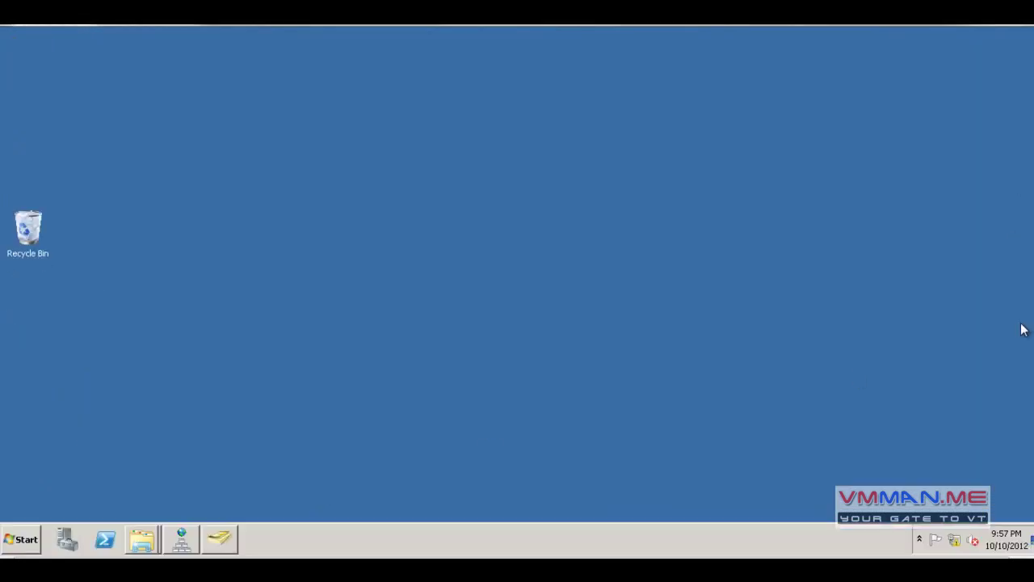
click(30, 539)
click(57, 483)
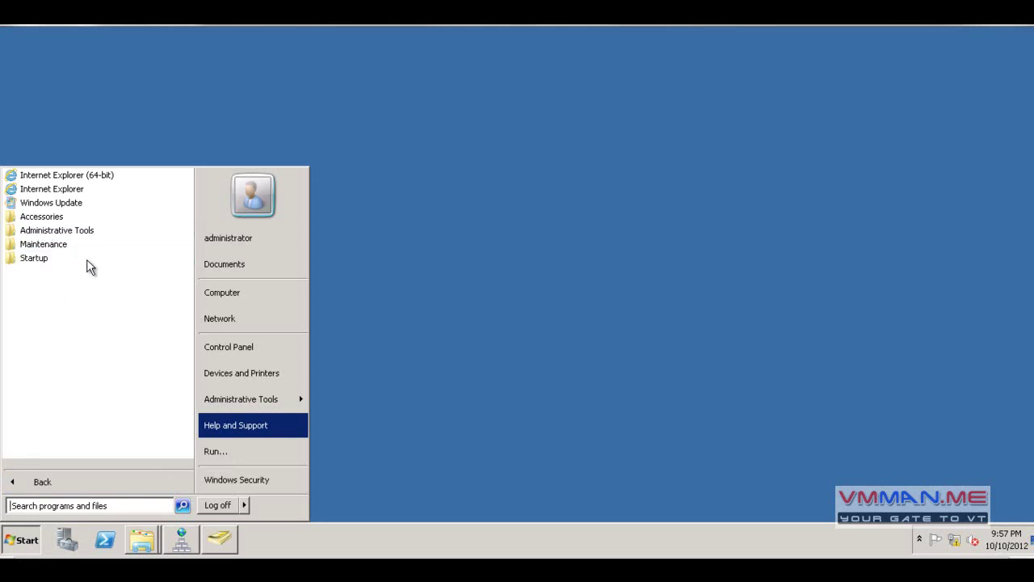
right_click(133, 540)
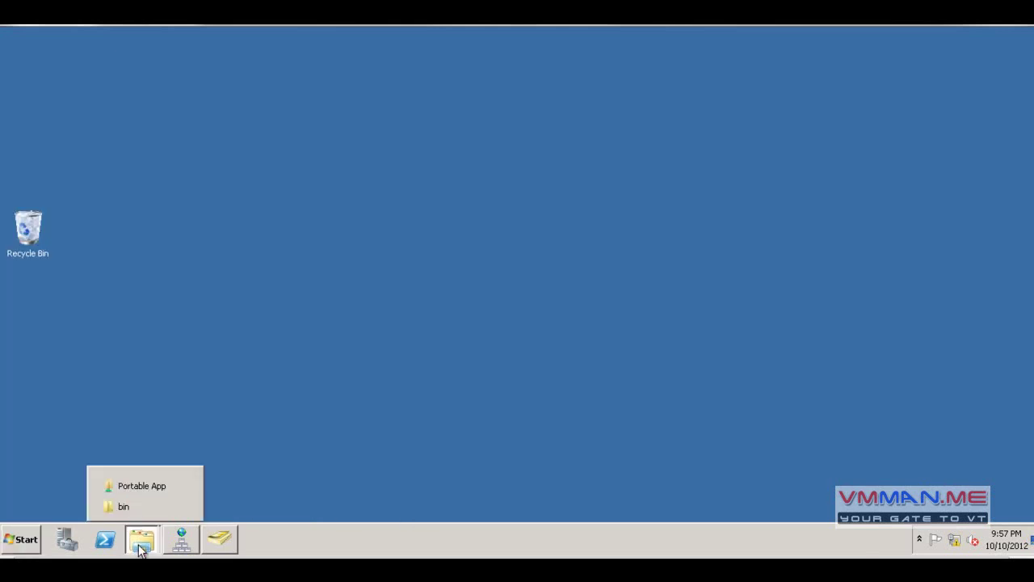
click(136, 507)
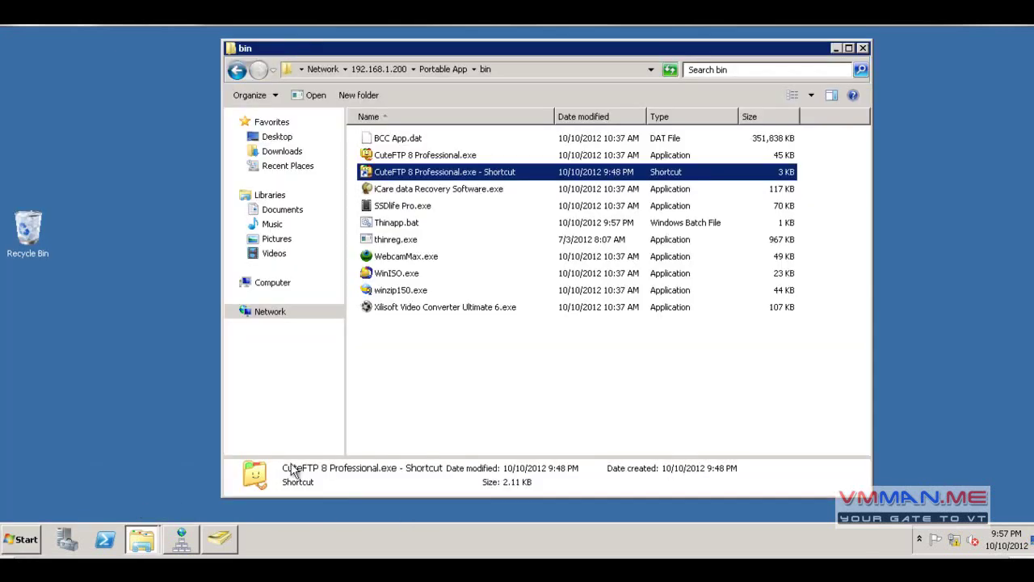
Run Thinapp.bat from the shared bin folder, allowing it to run, and check the location of the webcammax desktop shortcut.
double_click(396, 223)
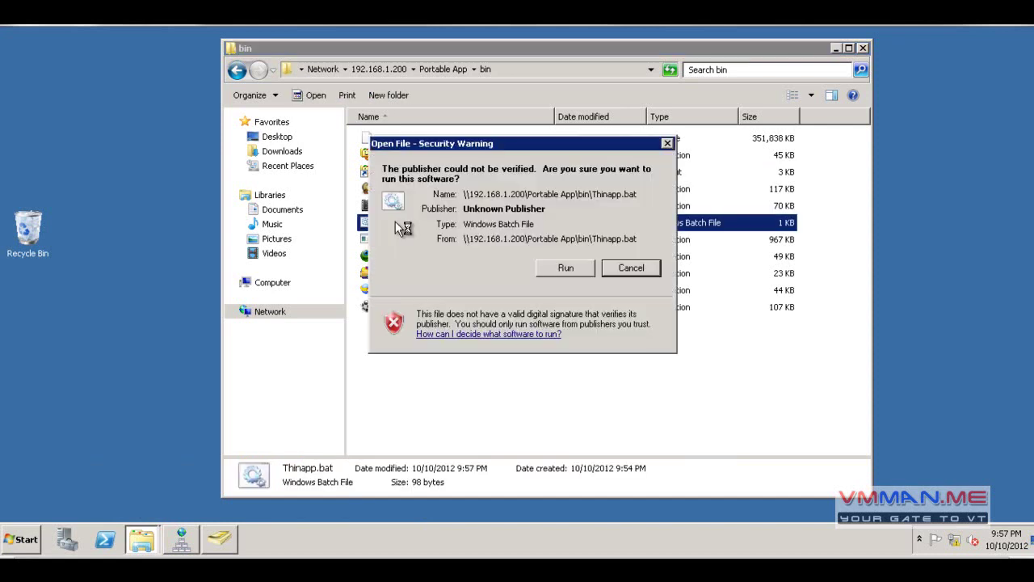
click(565, 269)
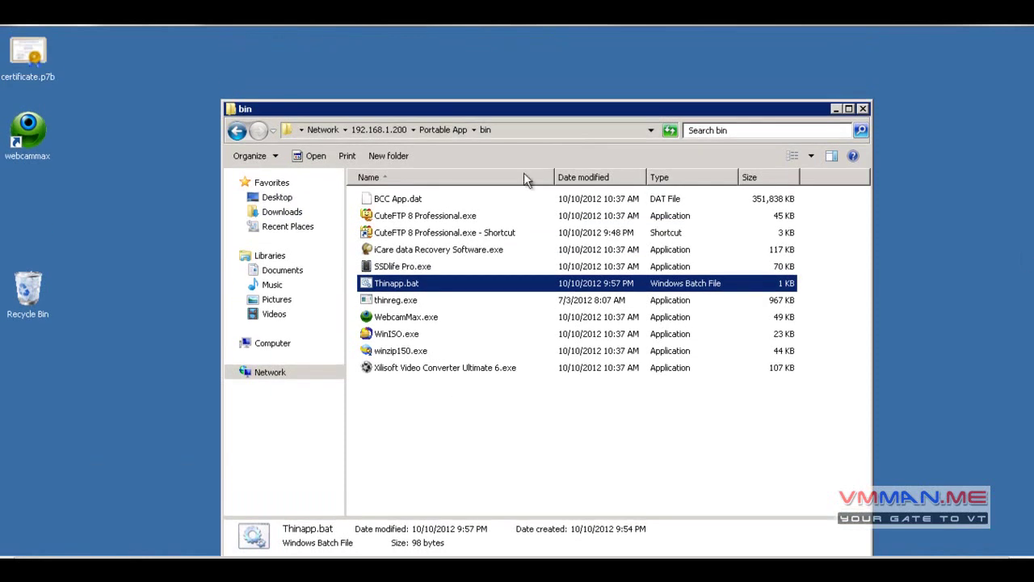
click(24, 95)
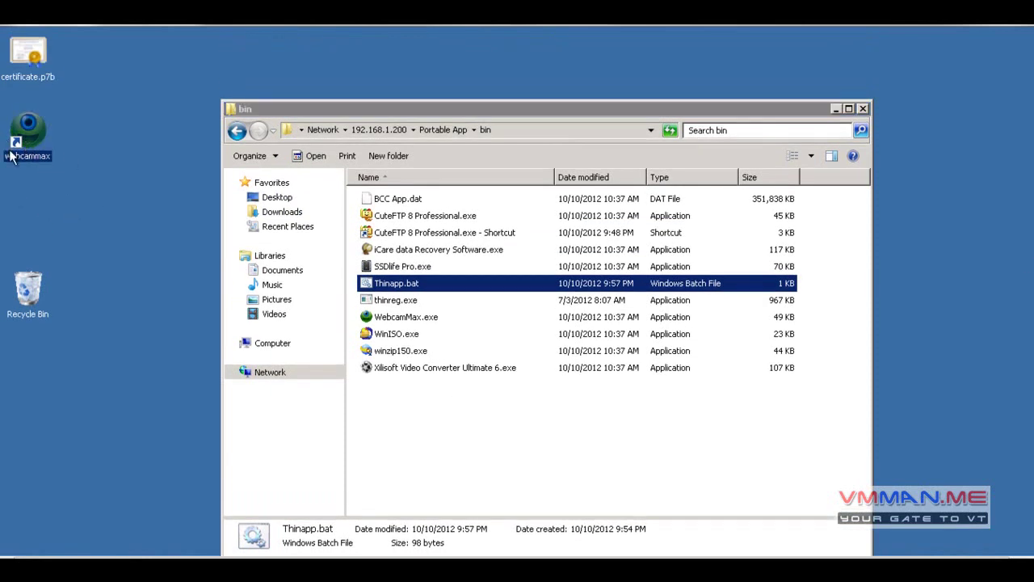
mouse_move(14, 156)
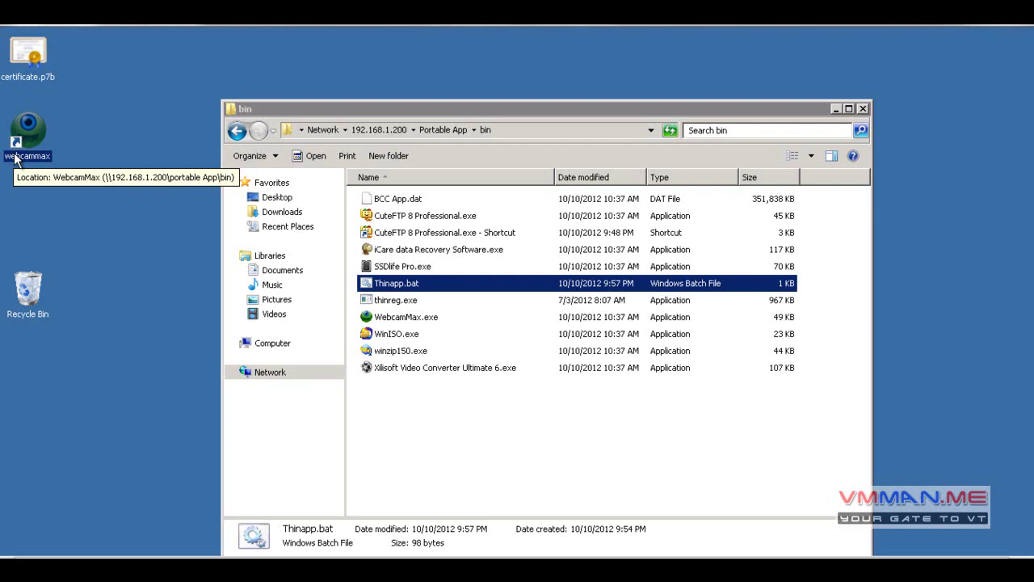
Launch WebcamMax from its desktop shortcut, allow it to run, and dismiss the ThinApp message.
click(406, 303)
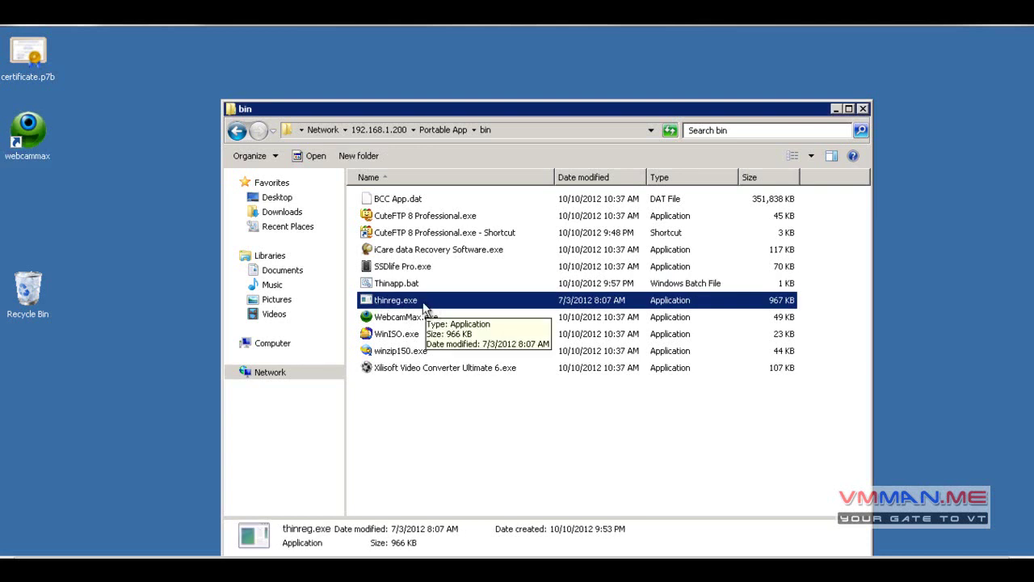
click(5, 251)
click(16, 146)
double_click(16, 145)
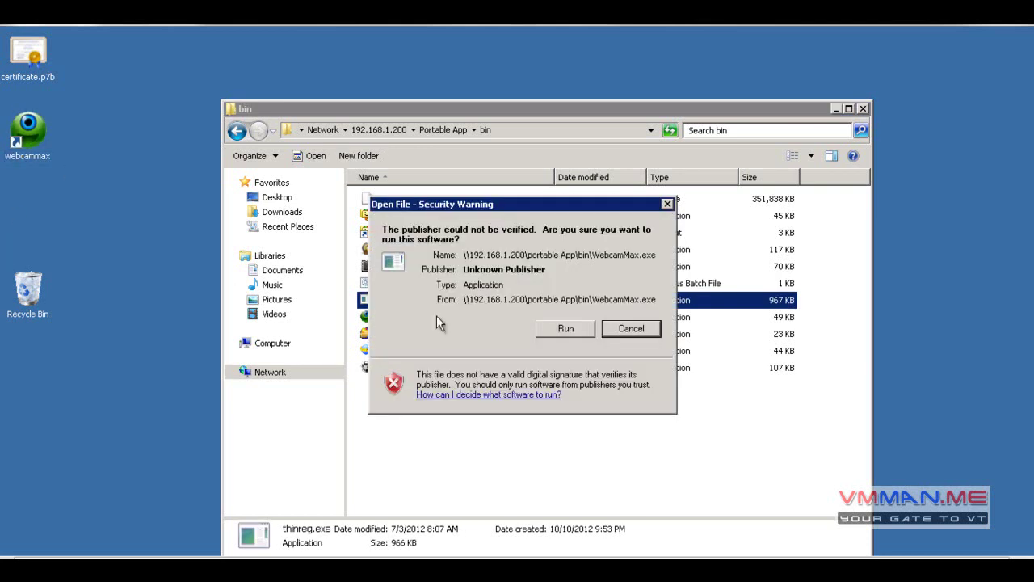
click(590, 332)
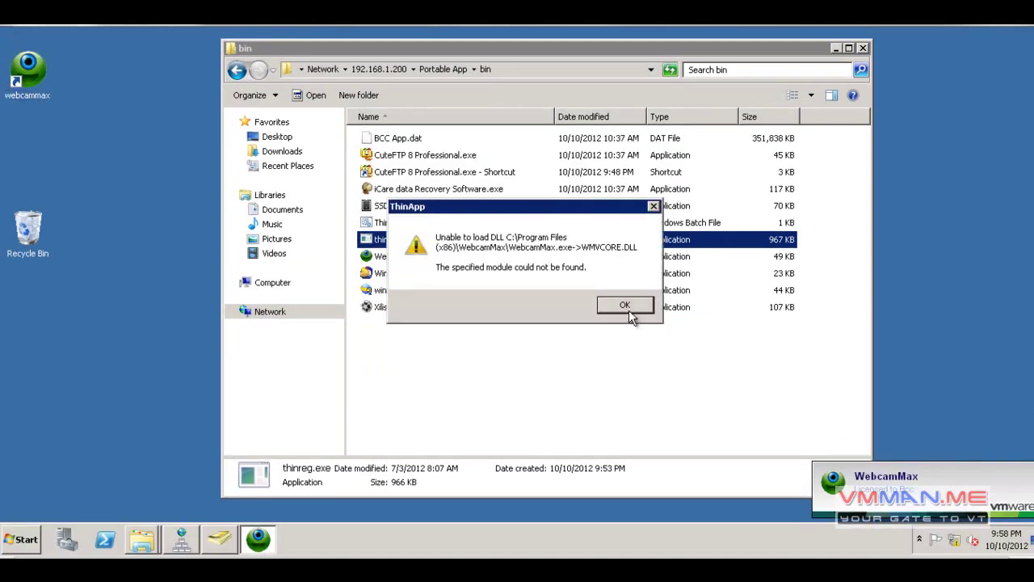
click(629, 310)
click(495, 319)
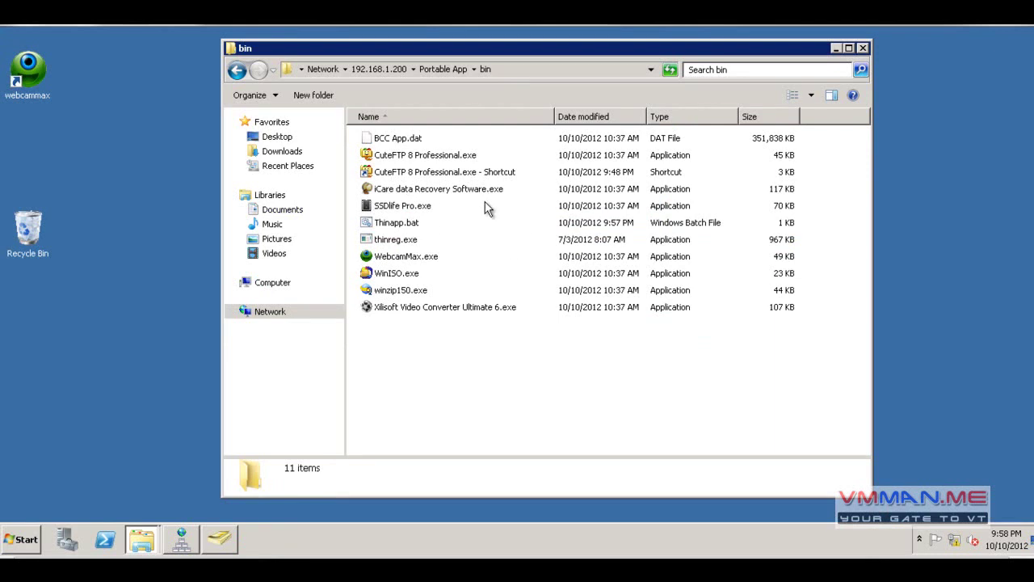
click(420, 256)
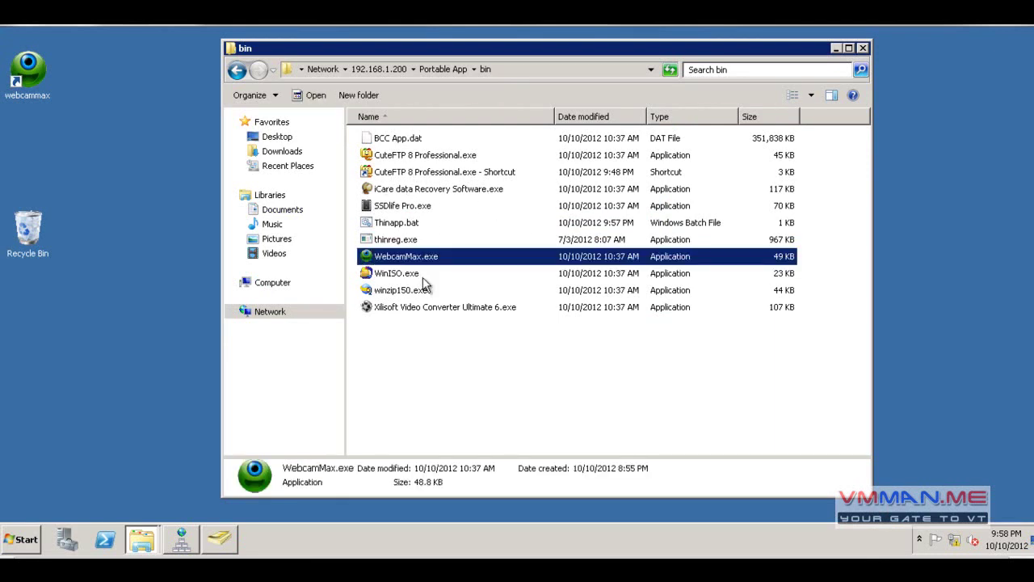
click(475, 375)
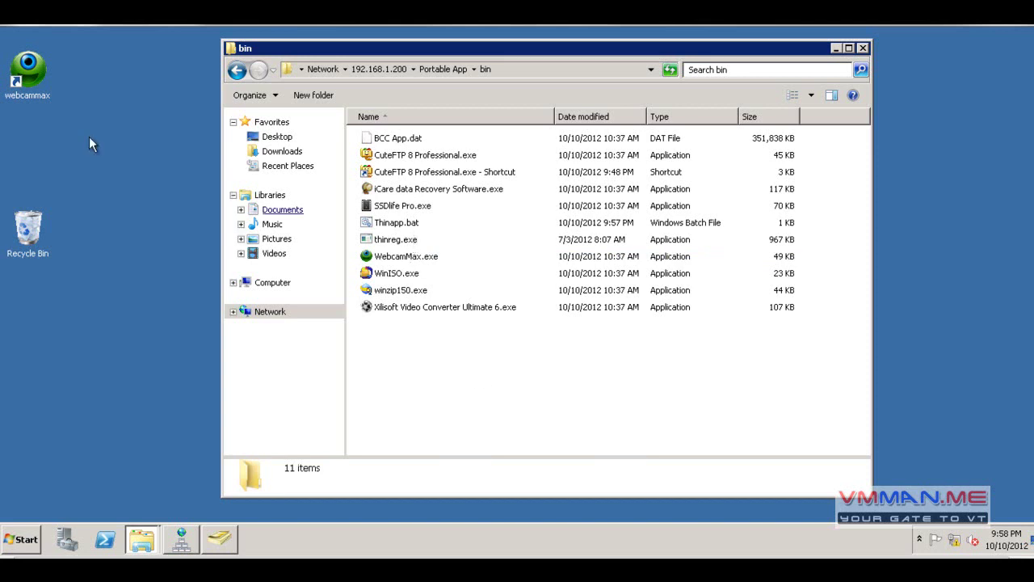
Try the /u switch in place of /a at the end of the Thinapp.bat command, and close the file without saving.
right_click(376, 220)
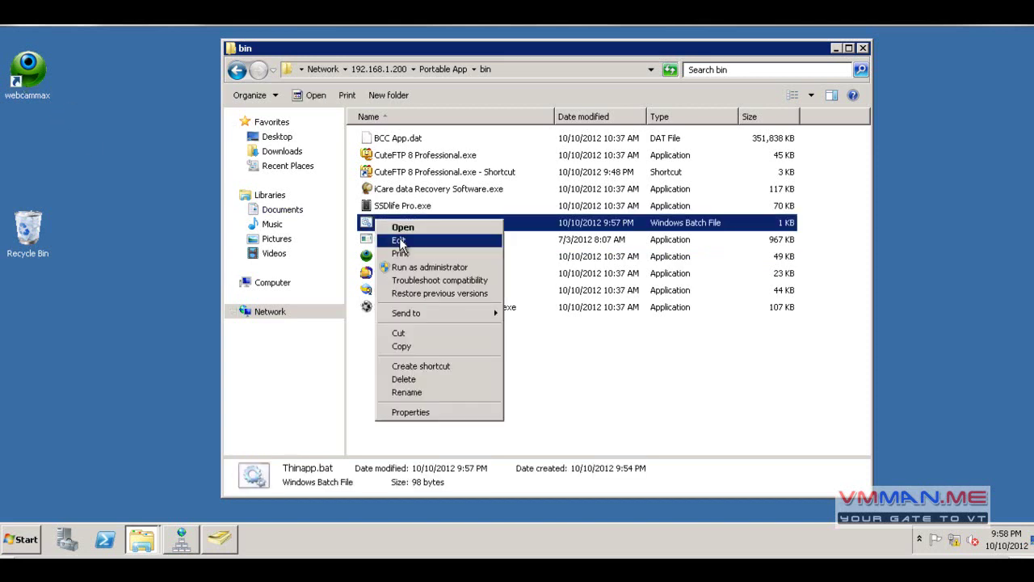
click(400, 241)
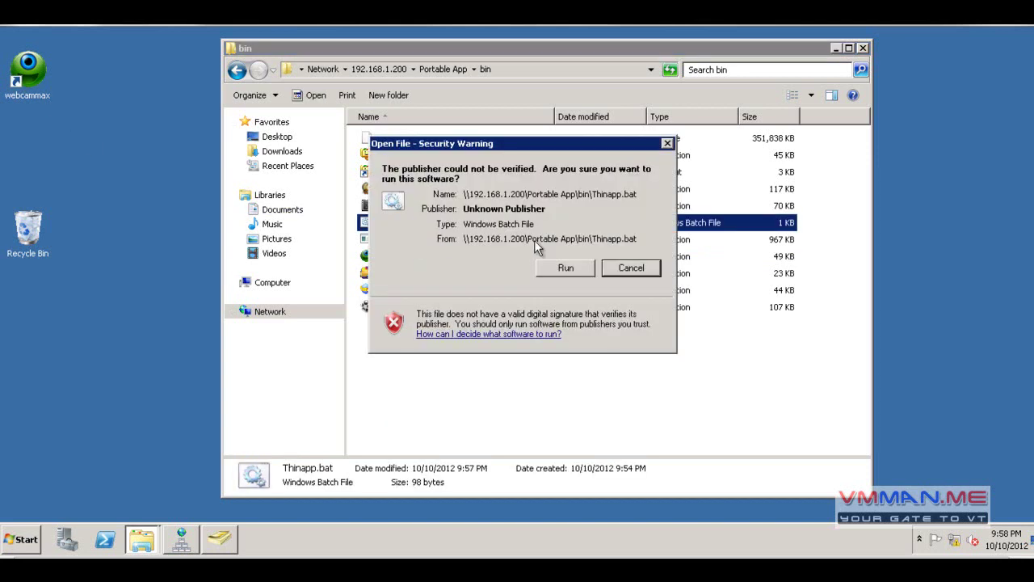
click(582, 268)
click(705, 91)
key(BackSpace)
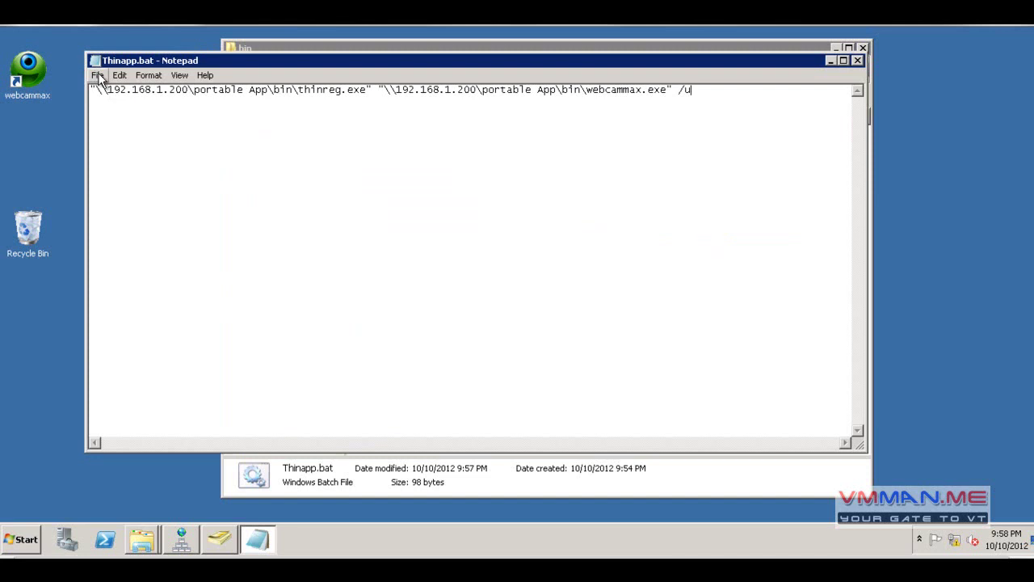
click(857, 61)
click(558, 263)
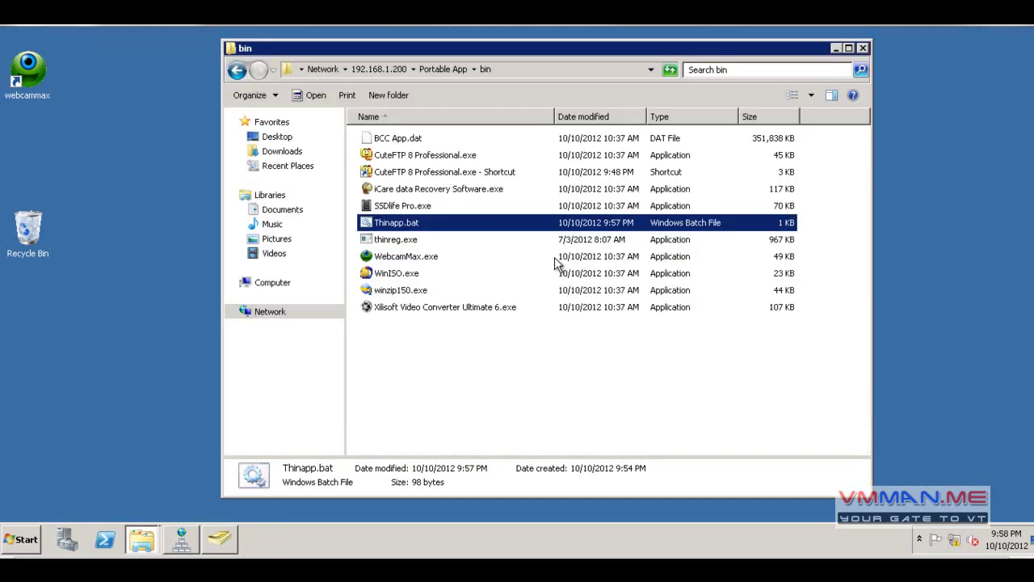
click(125, 171)
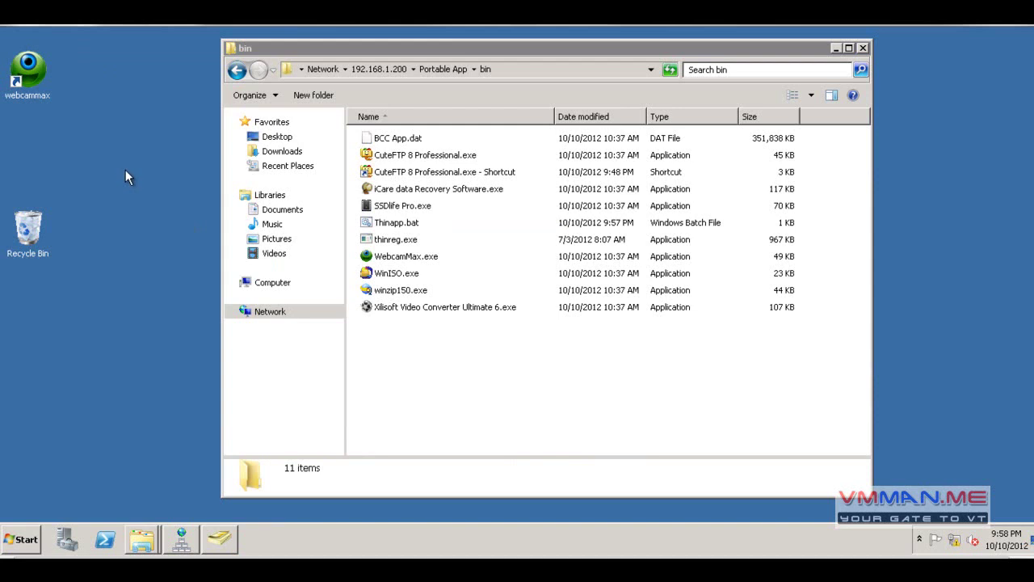
click(38, 98)
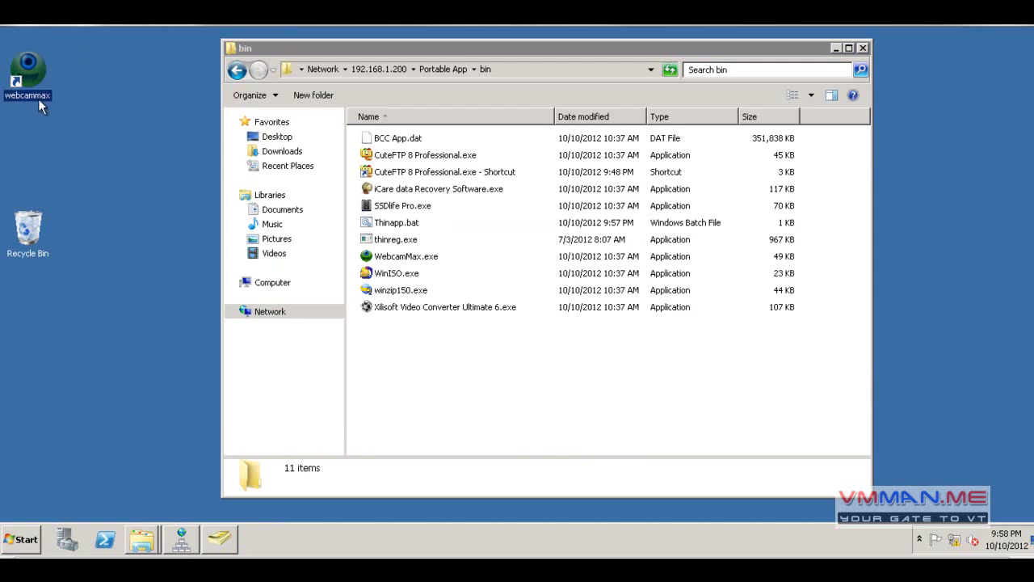
click(469, 383)
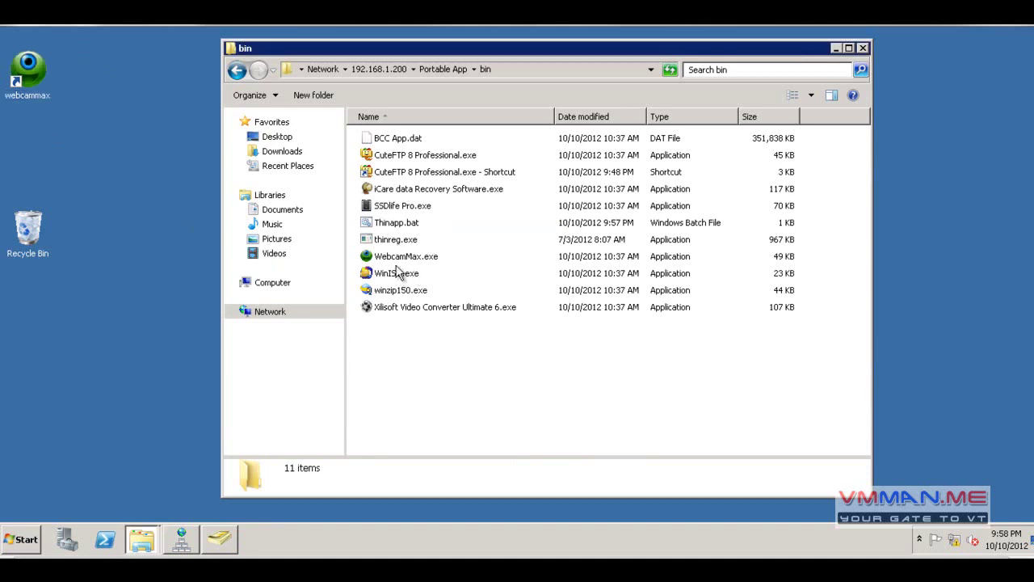
Edit Thinapp.bat so its command ends with the /u switch, then save and close the file.
right_click(394, 227)
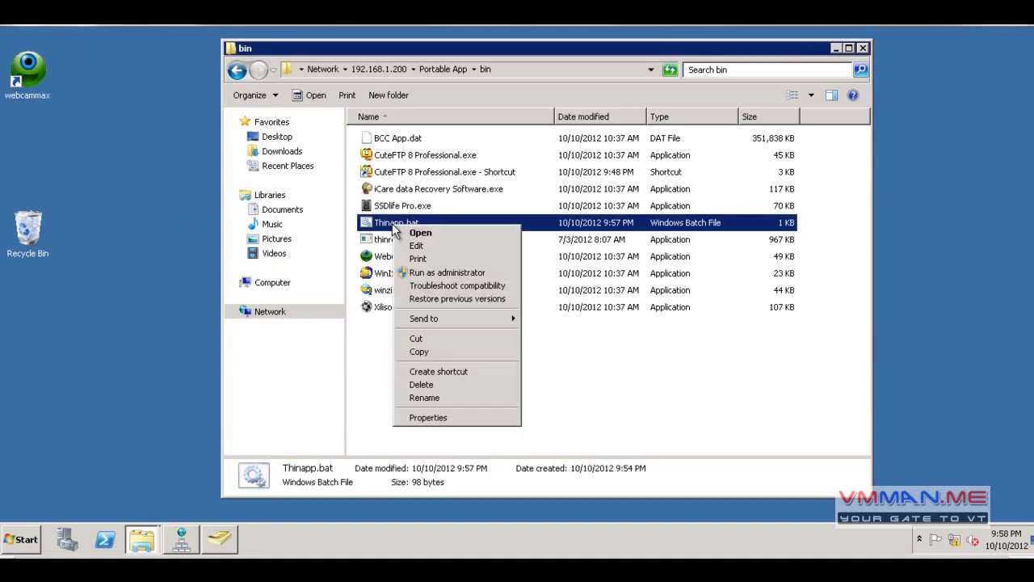
click(422, 246)
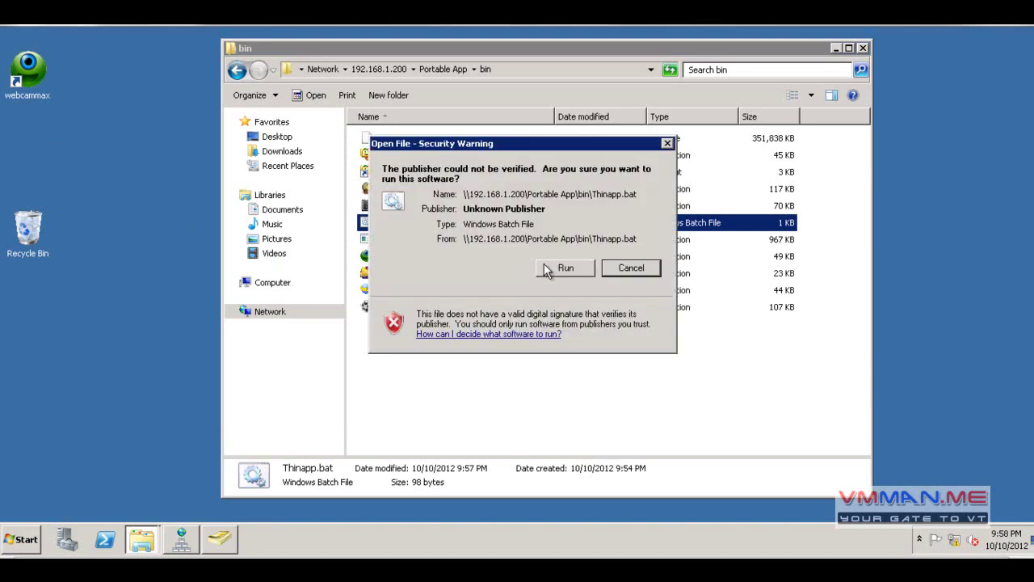
click(572, 266)
key(BackSpace)
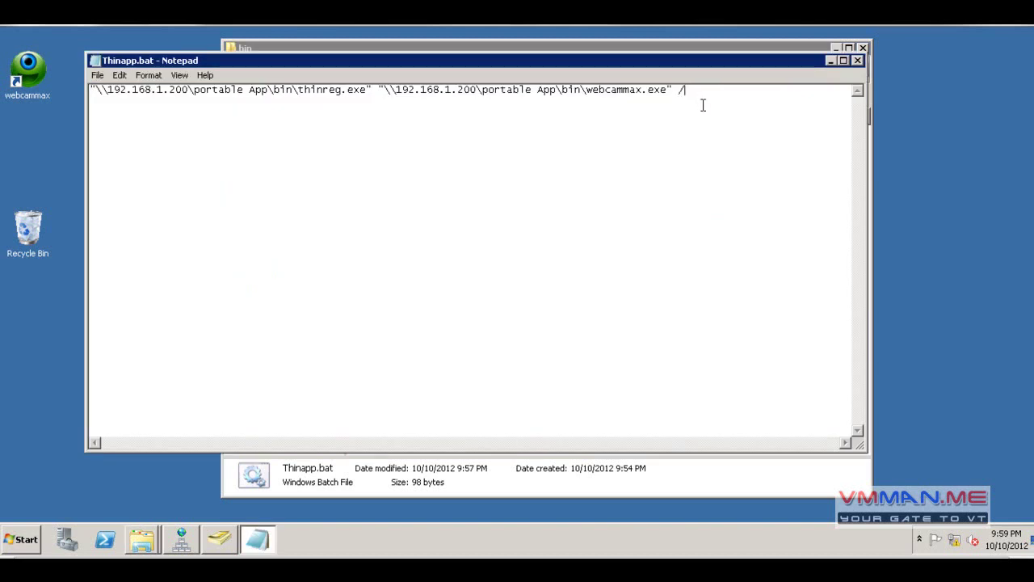
text(u)
click(98, 75)
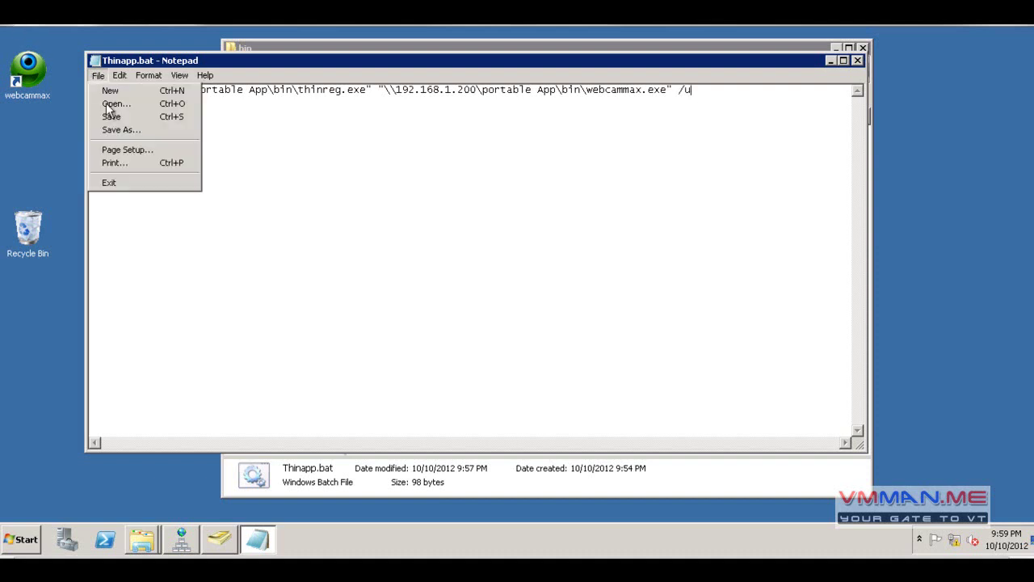
click(110, 116)
key(alt+F4)
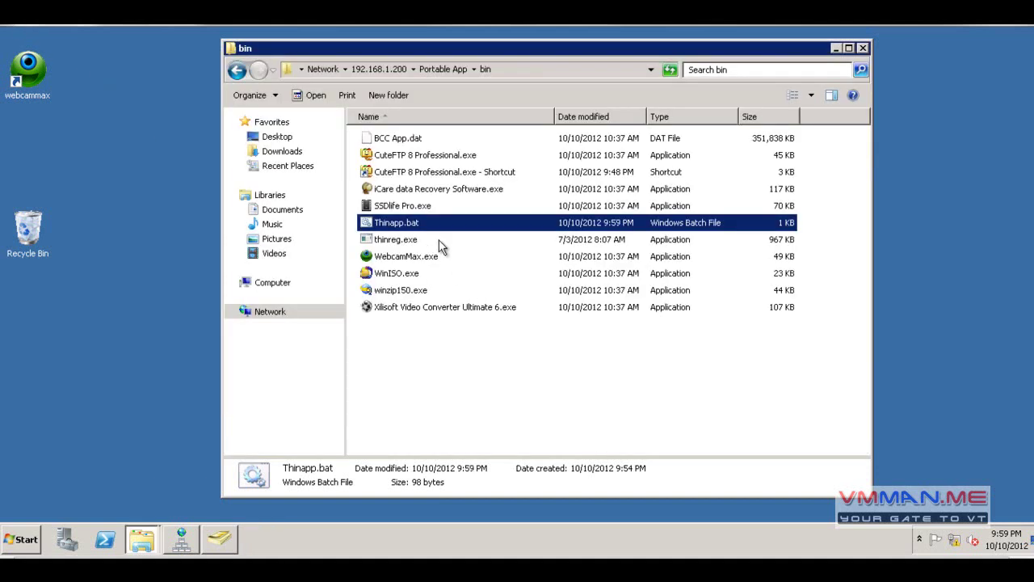
Run Thinapp.bat from the shared bin folder, allowing it to run, and check the desktop for the webcammax shortcut.
double_click(423, 222)
click(592, 268)
click(91, 79)
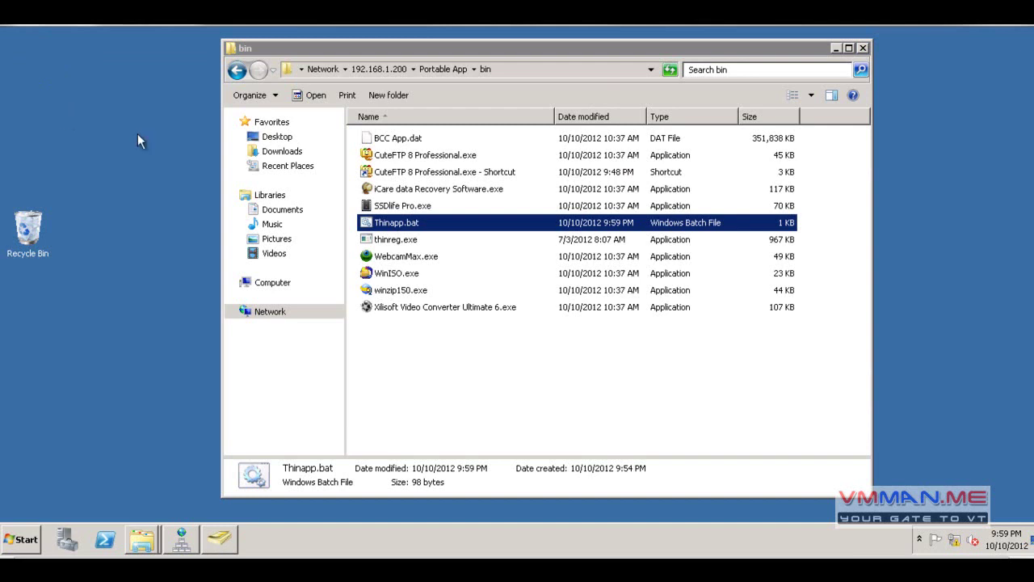
click(482, 393)
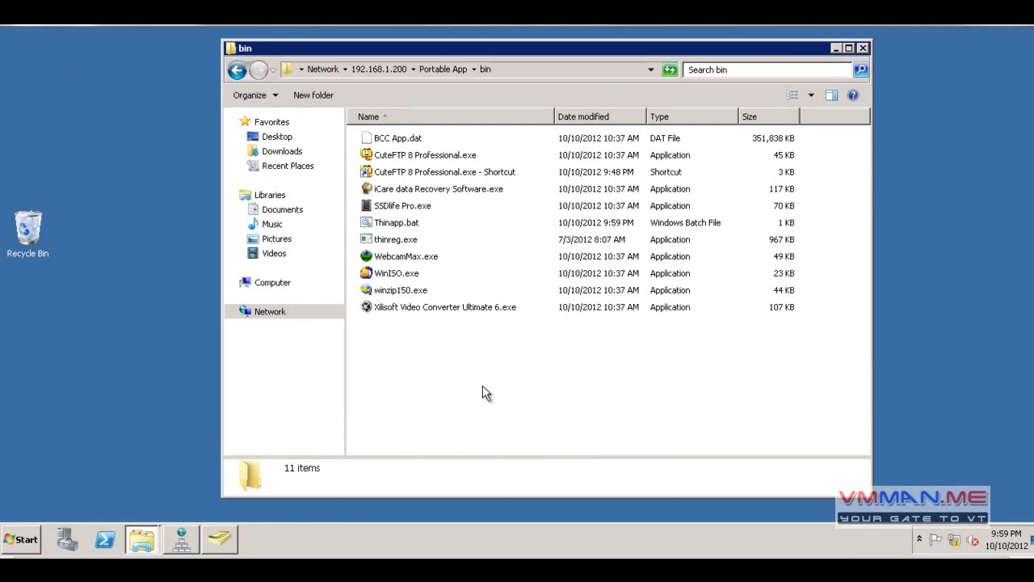
click(397, 229)
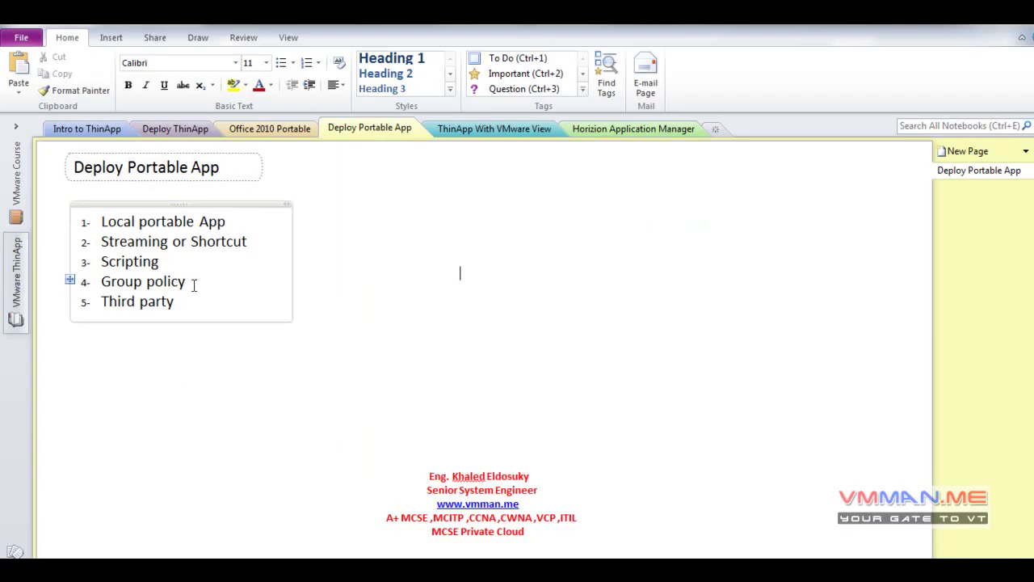
Switch to the Deploy Portable App page in OneNote and highlight the Group policy item in the deployment methods list.
drag(192, 282, 100, 282)
click(233, 314)
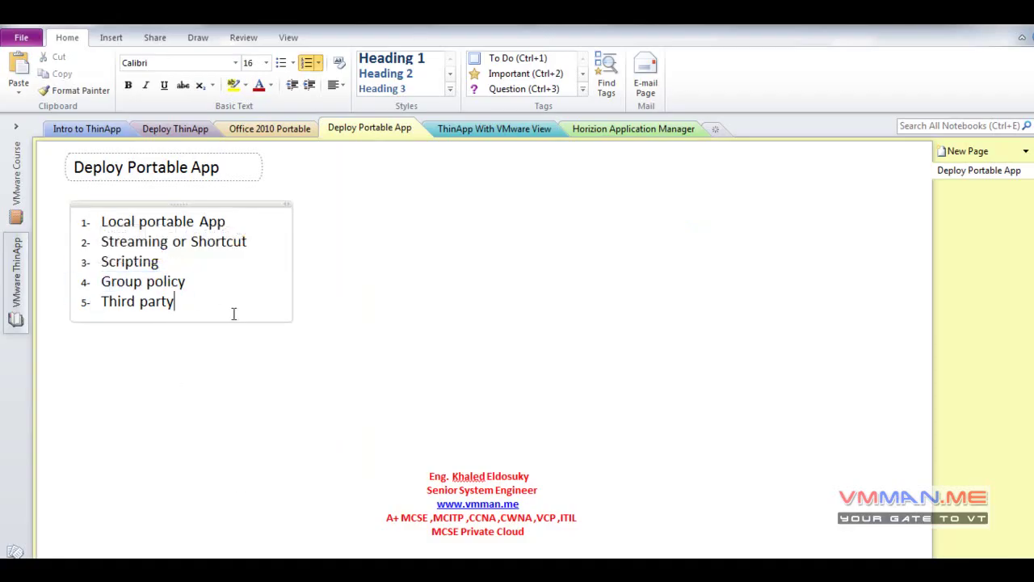
drag(203, 282, 100, 283)
click(217, 299)
drag(194, 283, 102, 284)
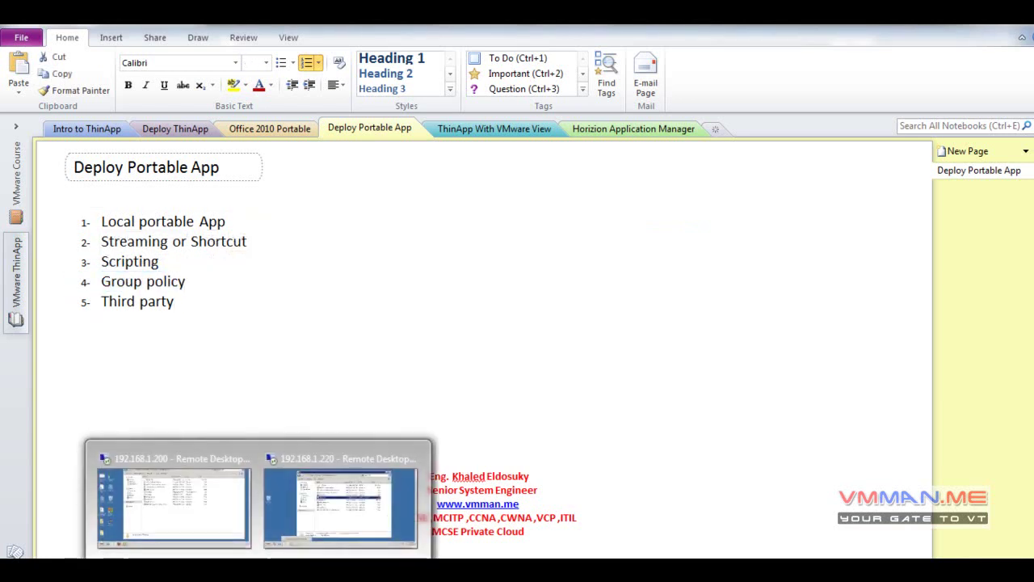
Switch to the 192.168.1.220 remote desktop, open Group Policy Management and select the App organizational unit under VMMAN.ME.
click(348, 515)
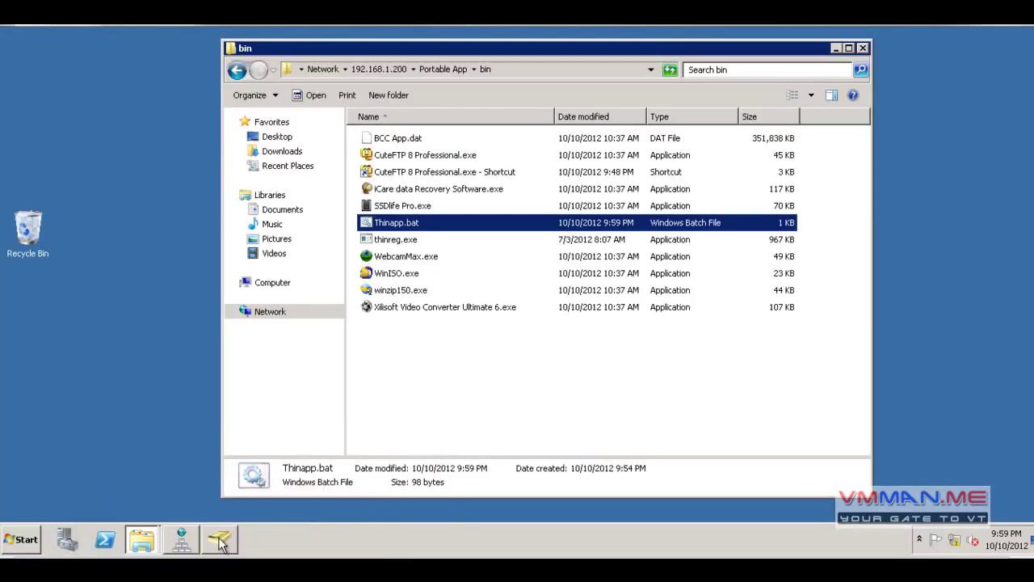
click(24, 539)
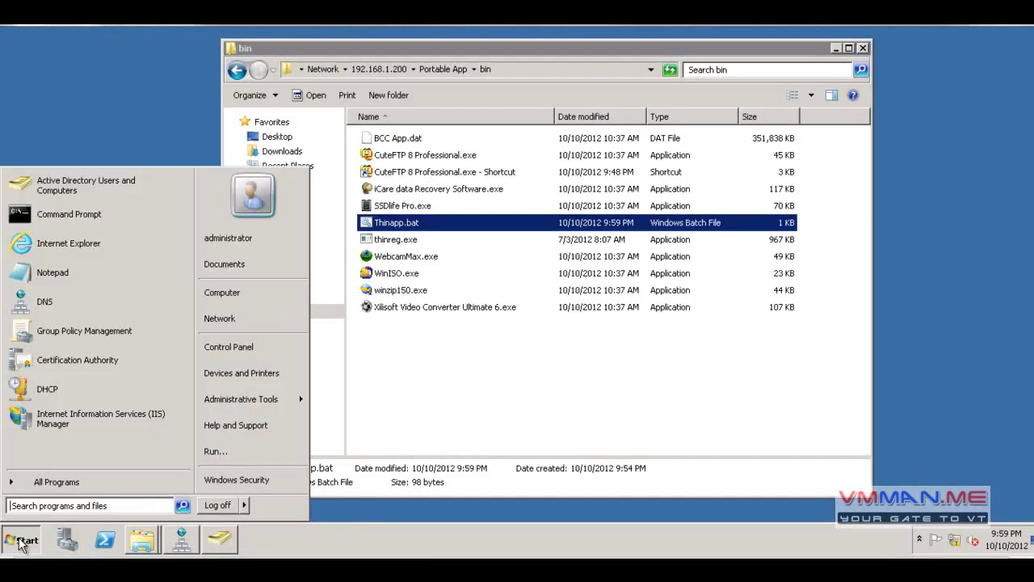
click(90, 331)
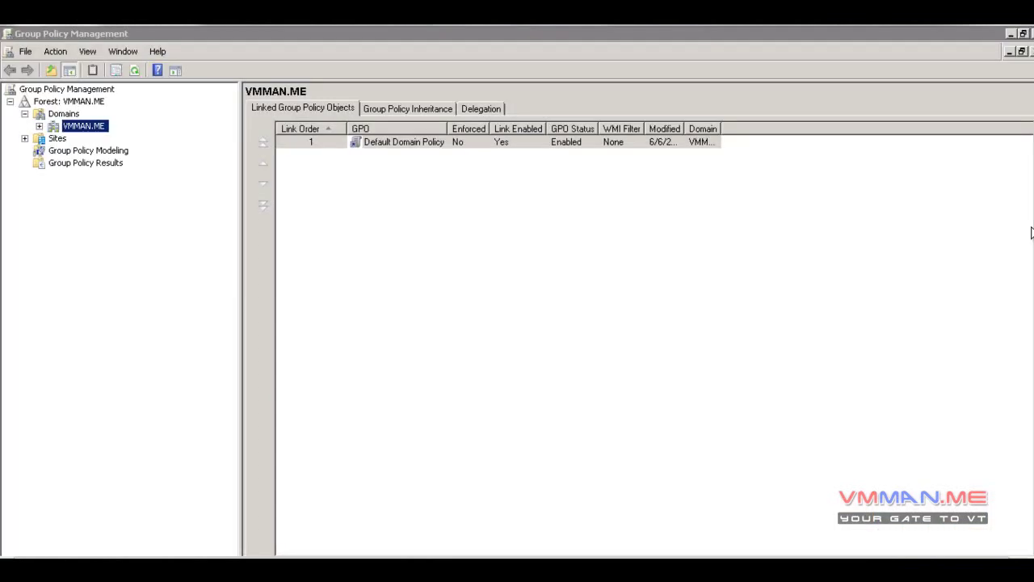
click(39, 126)
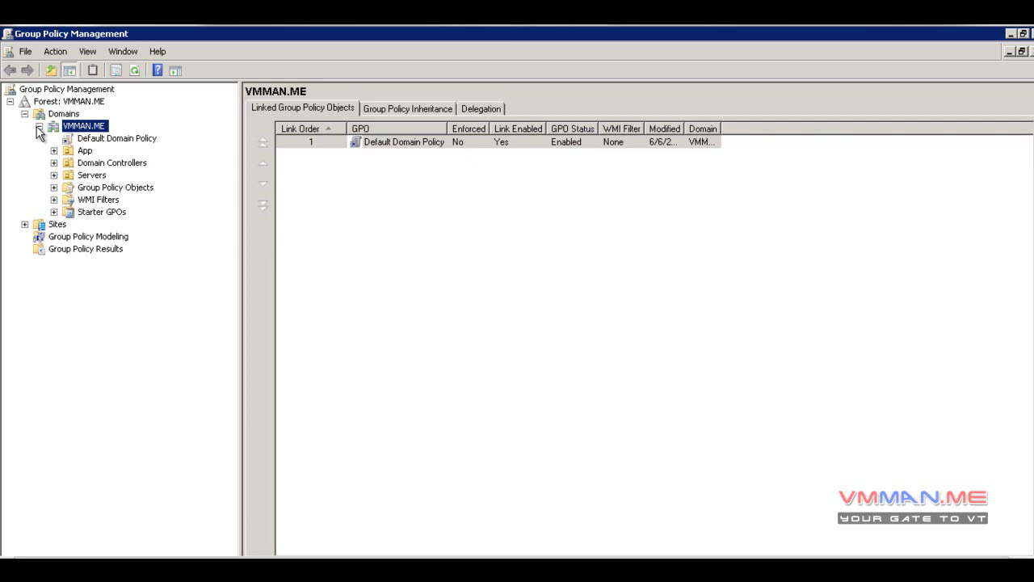
click(85, 153)
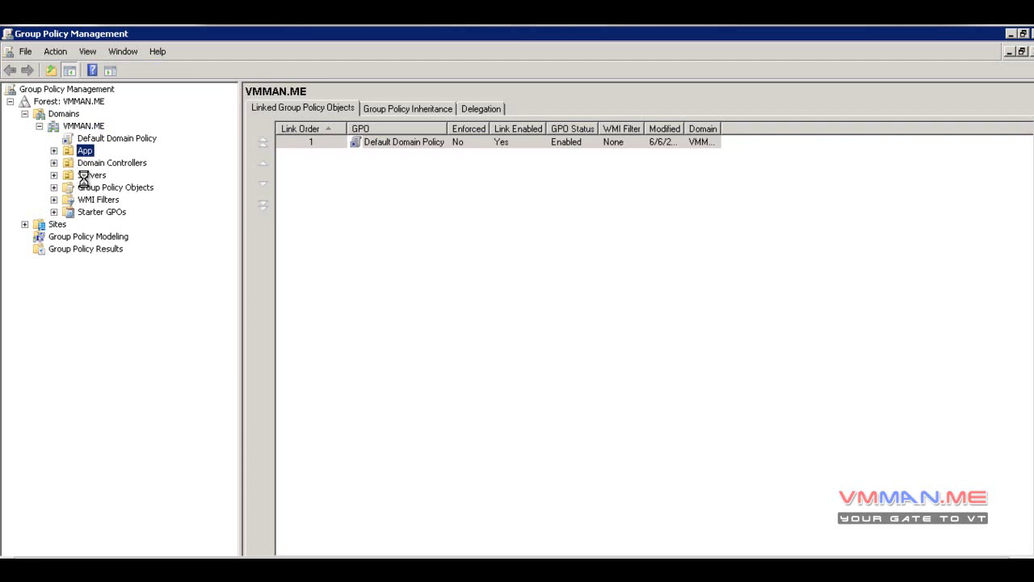